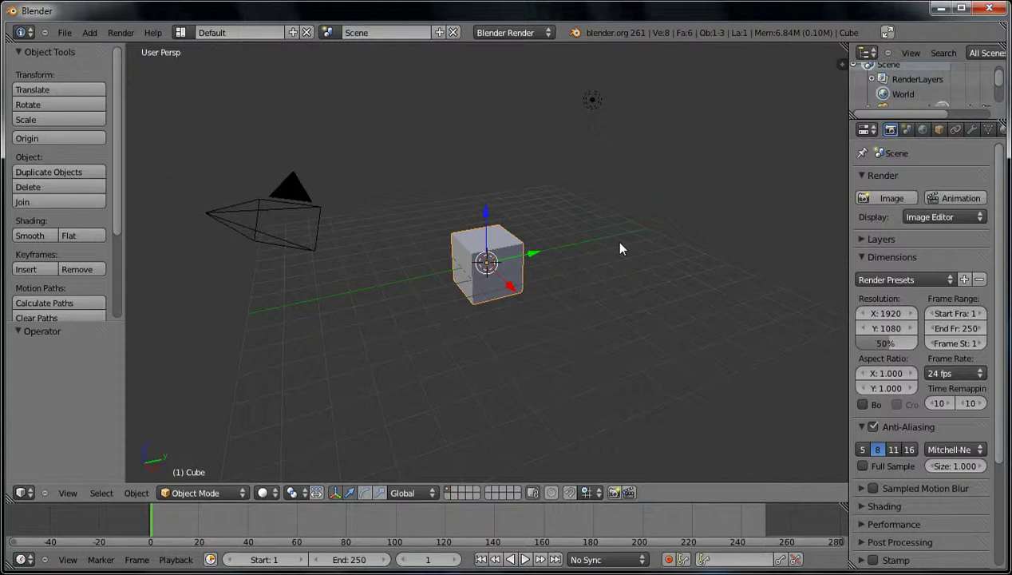
Switch to the browser, close the Blender download page, look through the YouTube channel's Videos page, and return to Blender
middle_drag(604, 278, 519, 336)
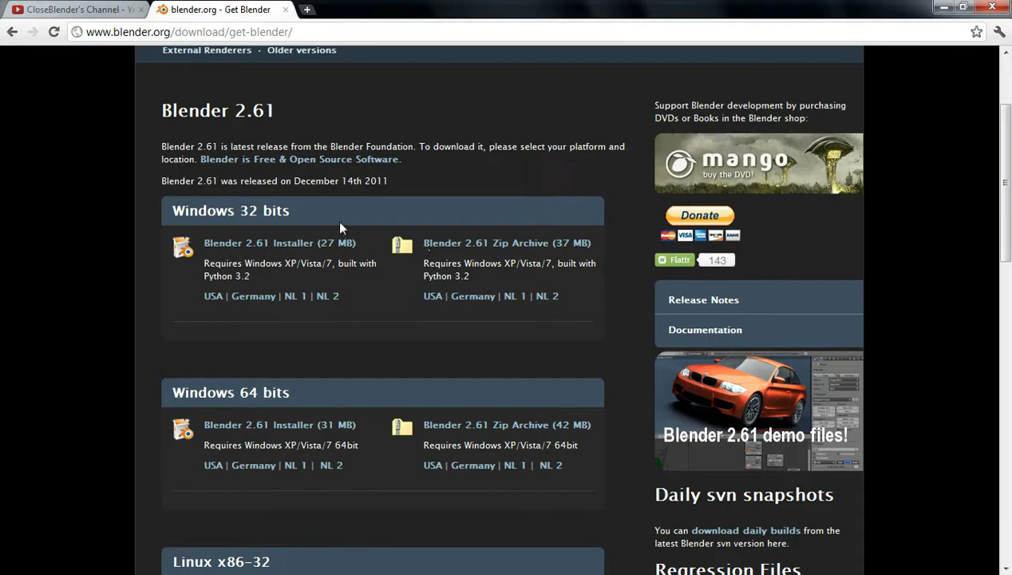
click(116, 10)
click(285, 10)
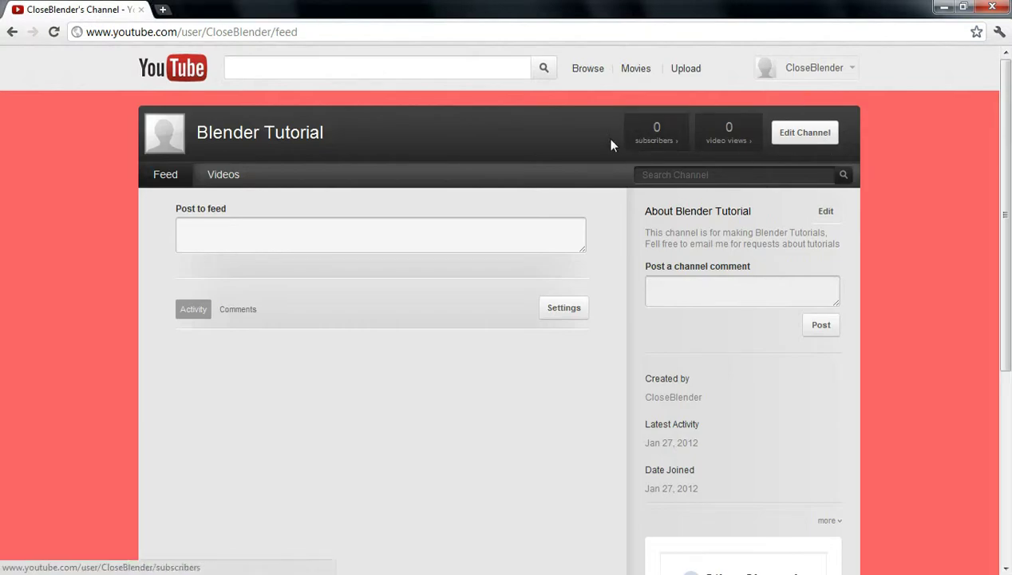
click(226, 177)
scroll(295, 291, down, 4)
scroll(291, 312, up, 4)
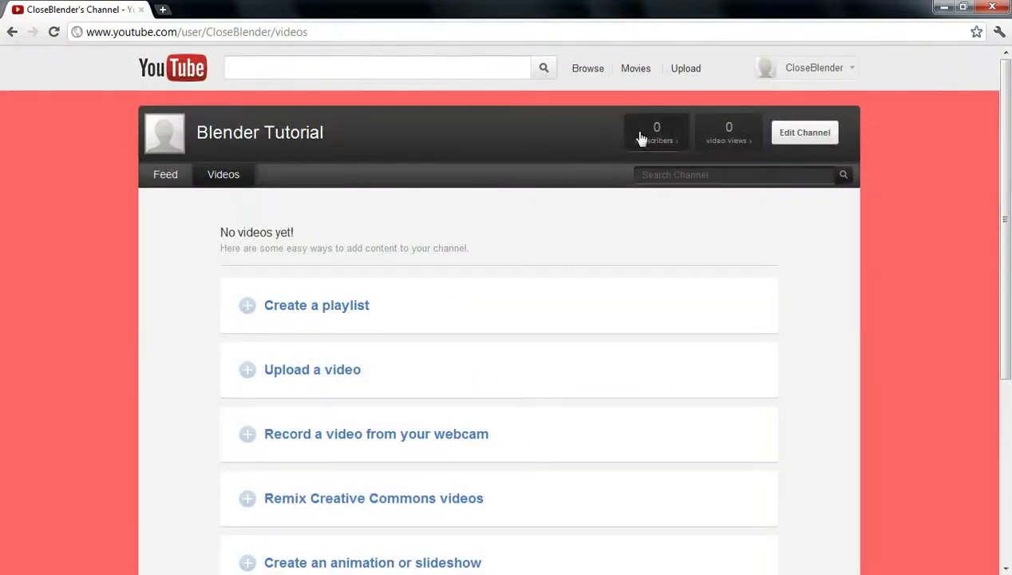
click(944, 7)
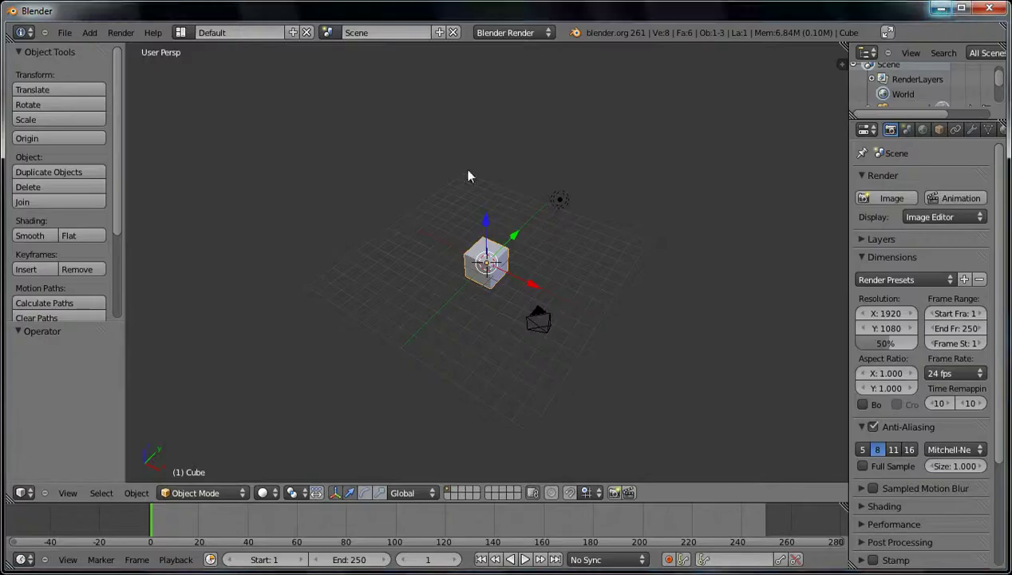
Examine the default cube from several angles and distances in perspective and orthographic projection
scroll(413, 279, up, 4)
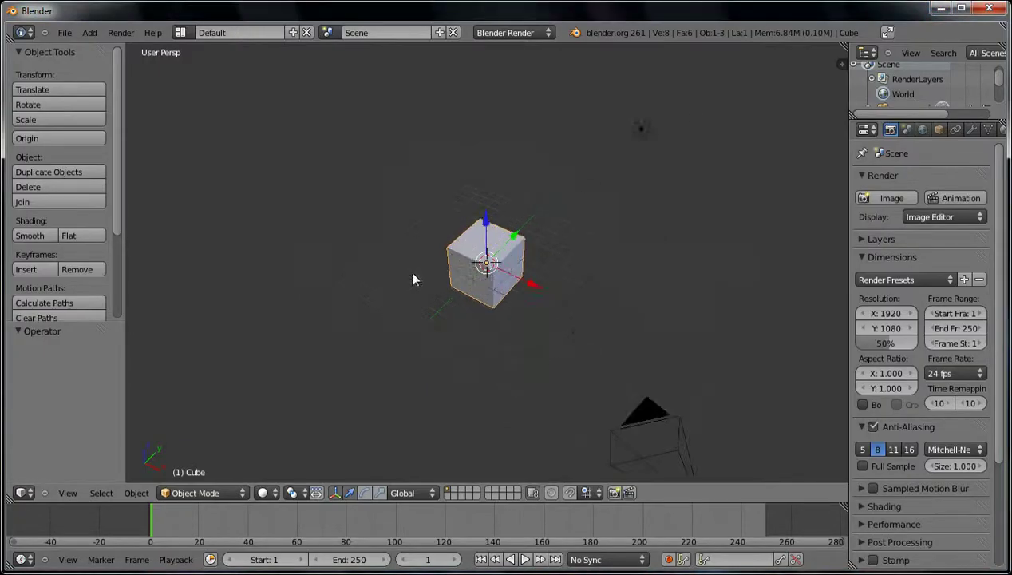
shift+middle_drag(579, 316, 539, 327)
scroll(471, 262, up, 5)
middle_drag(484, 289, 585, 286)
scroll(585, 287, down, 3)
shift+middle_drag(572, 340, 586, 285)
scroll(586, 286, down, 5)
key(KP_5)
scroll(506, 294, up, 6)
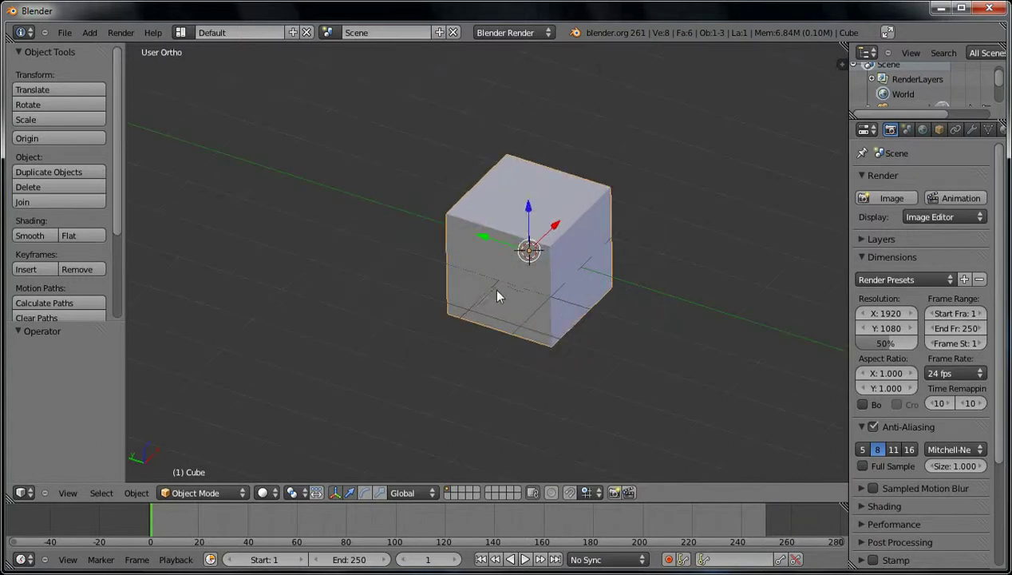
shift+middle_drag(559, 316, 484, 346)
shift+scroll(483, 346, down, 1)
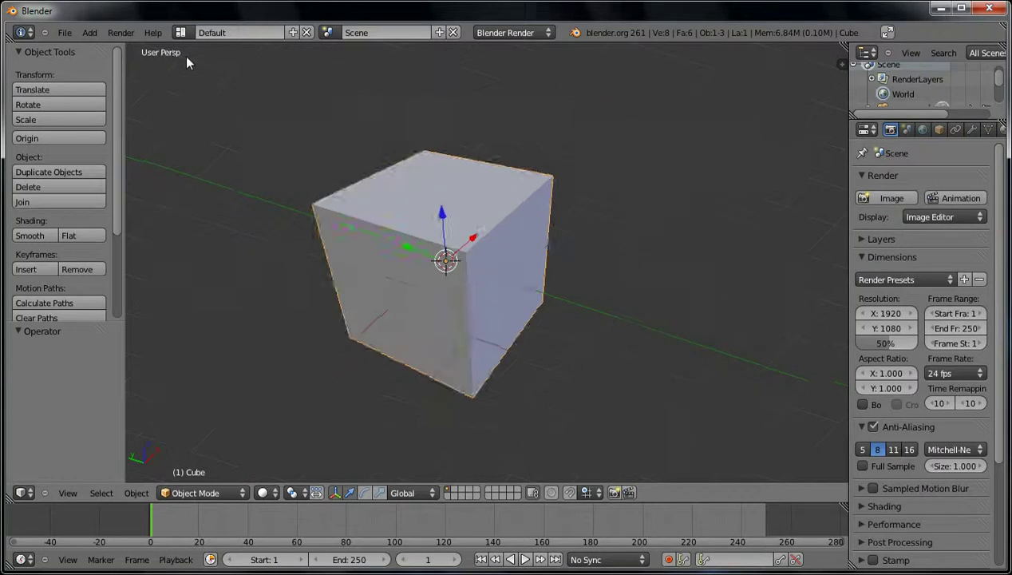
Delete the default cube from the scene
scroll(485, 251, down, 3)
middle_drag(485, 253, 519, 320)
key(x)
click(492, 316)
Add a mesh circle at the scene's centre and set its vertices to 16
middle_drag(373, 262, 416, 285)
shift+middle_drag(425, 323, 437, 295)
click(89, 32)
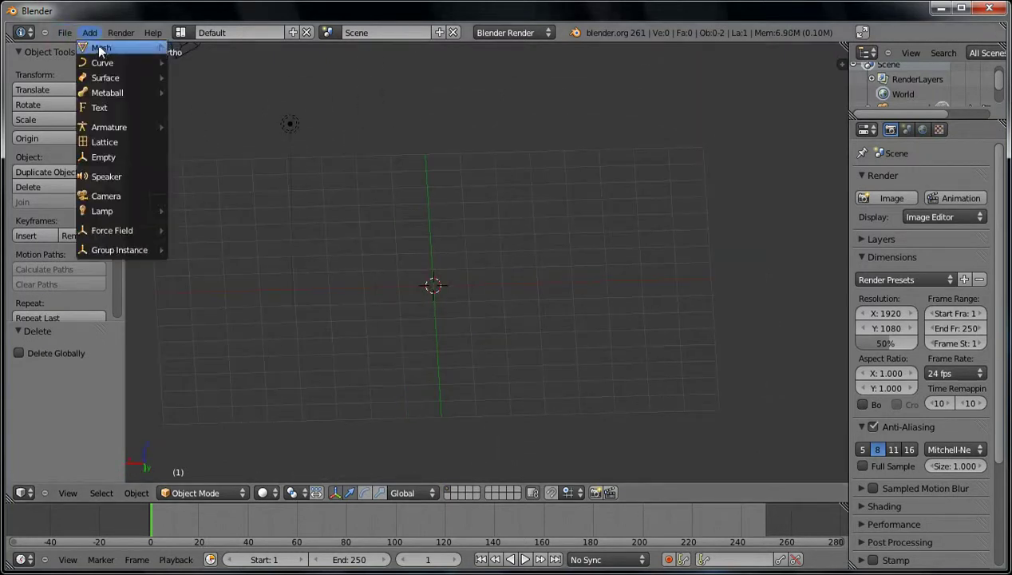
mouse_move(100, 47)
click(192, 77)
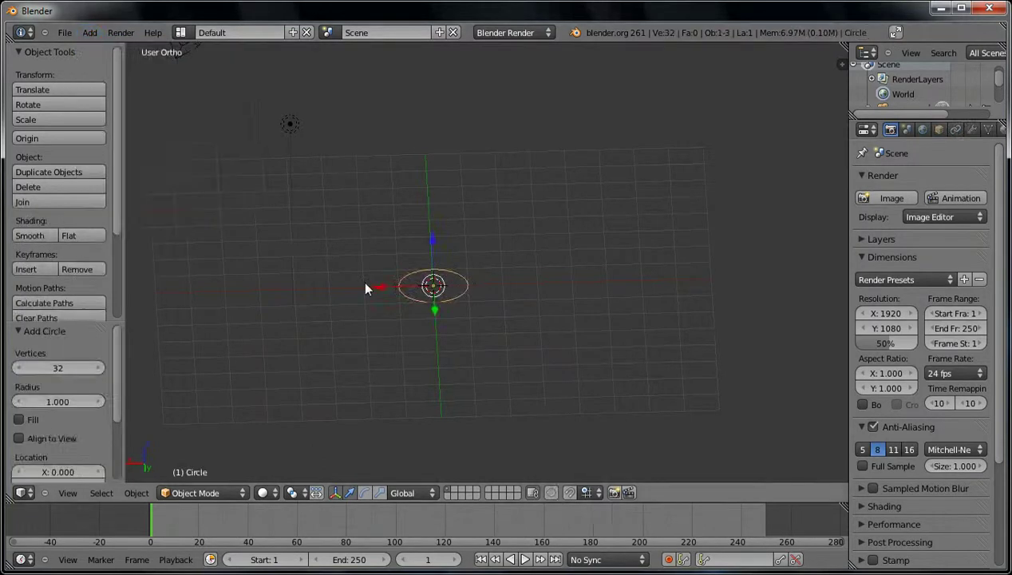
click(73, 367)
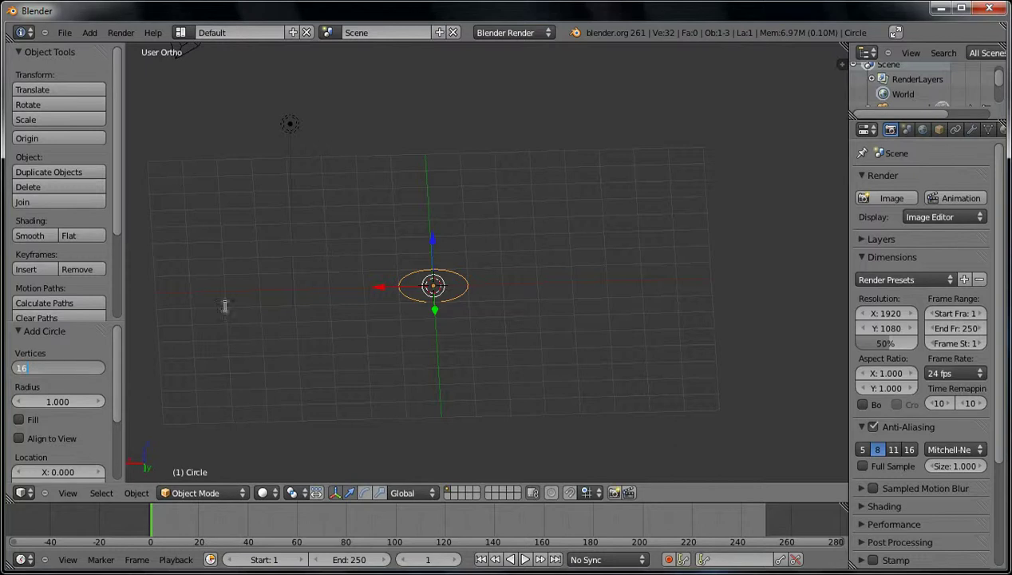
key(Return)
scroll(489, 318, up, 7)
scroll(434, 388, down, 7)
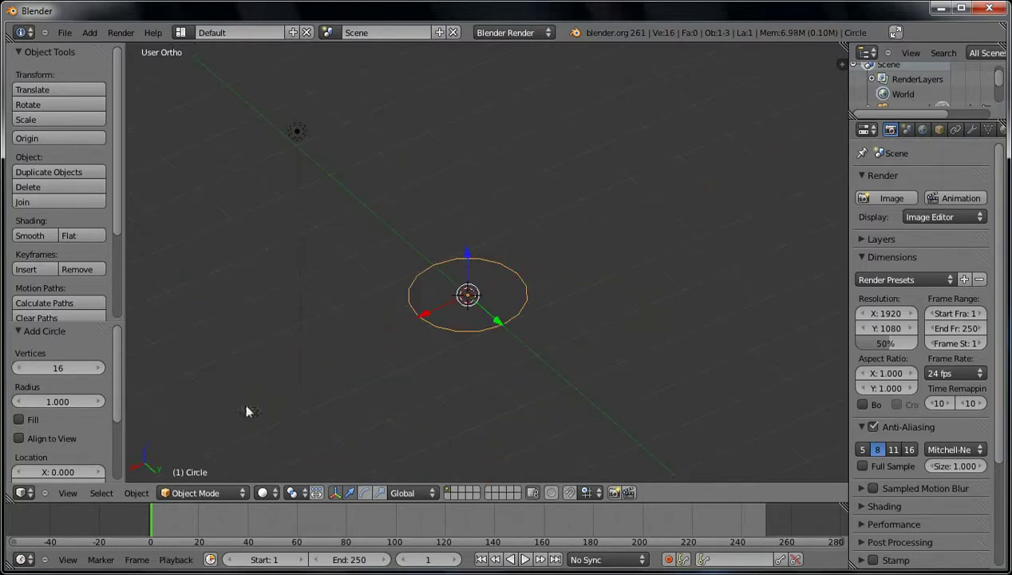
scroll(509, 268, down, 3)
key(s)
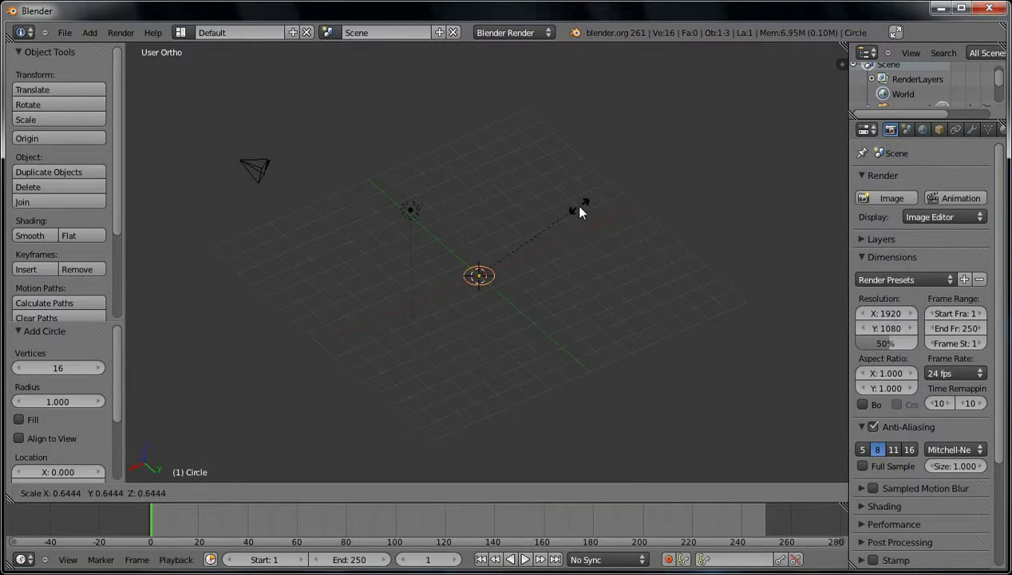
click(580, 207)
scroll(599, 256, up, 2)
scroll(480, 319, up, 3)
key(s)
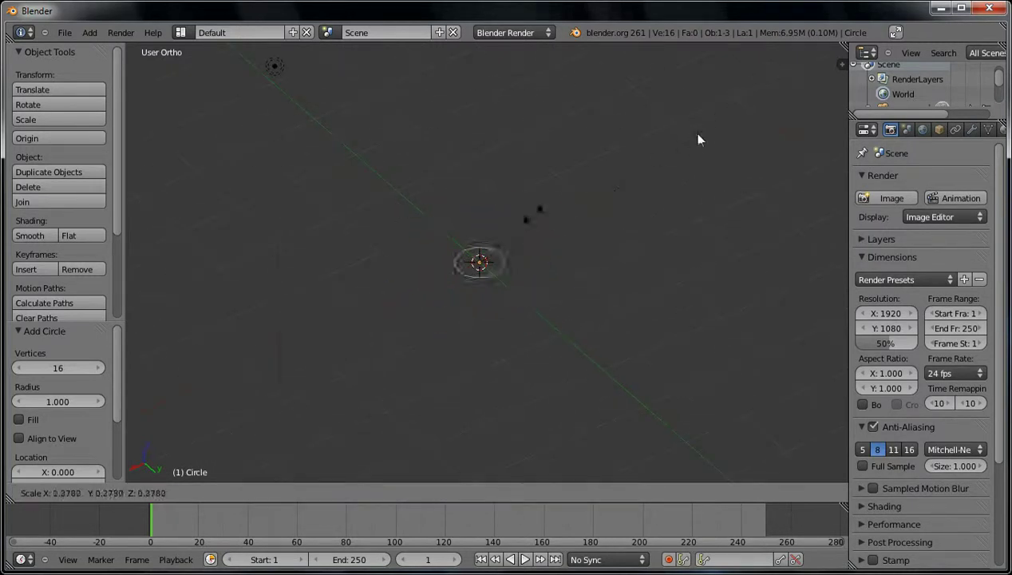
right_click(551, 214)
scroll(594, 287, down, 5)
key(s)
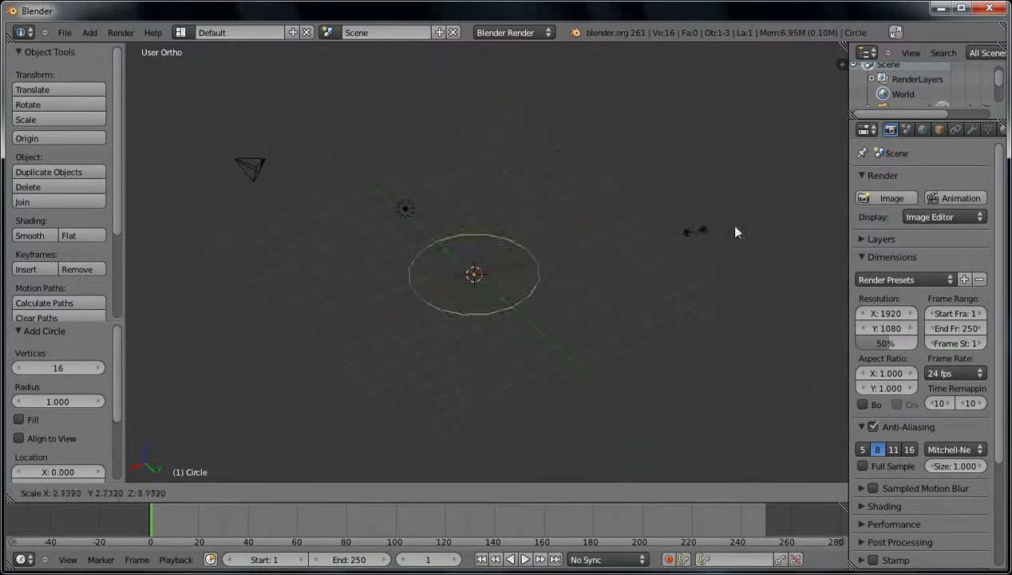
click(559, 266)
Scale the circle down uniformly by a factor of about 0.774
scroll(446, 324, up, 3)
scroll(495, 312, up, 1)
key(s)
click(639, 201)
scroll(541, 333, up, 4)
Put the circle into Edit Mode and view it from the front
click(201, 493)
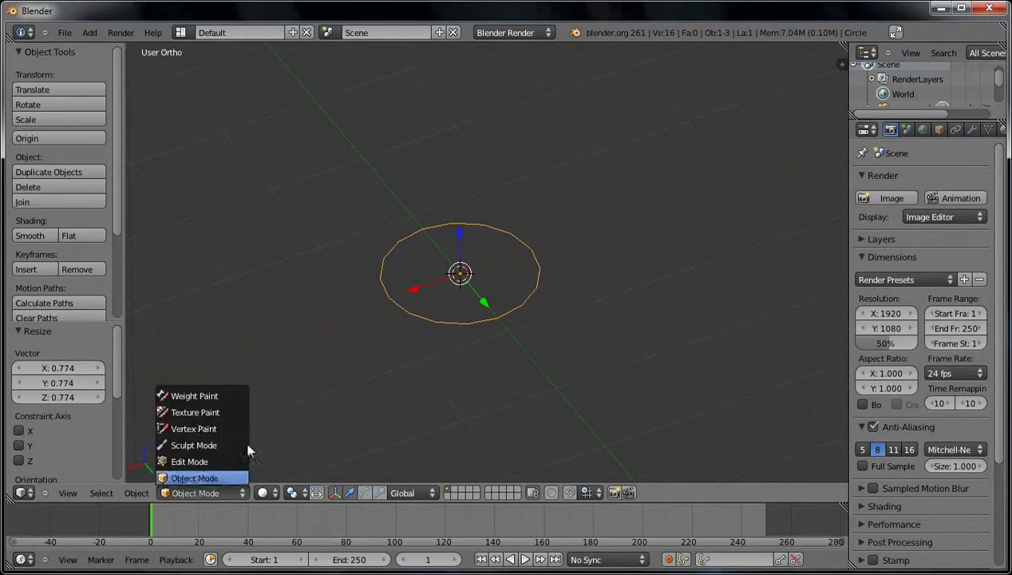
click(202, 463)
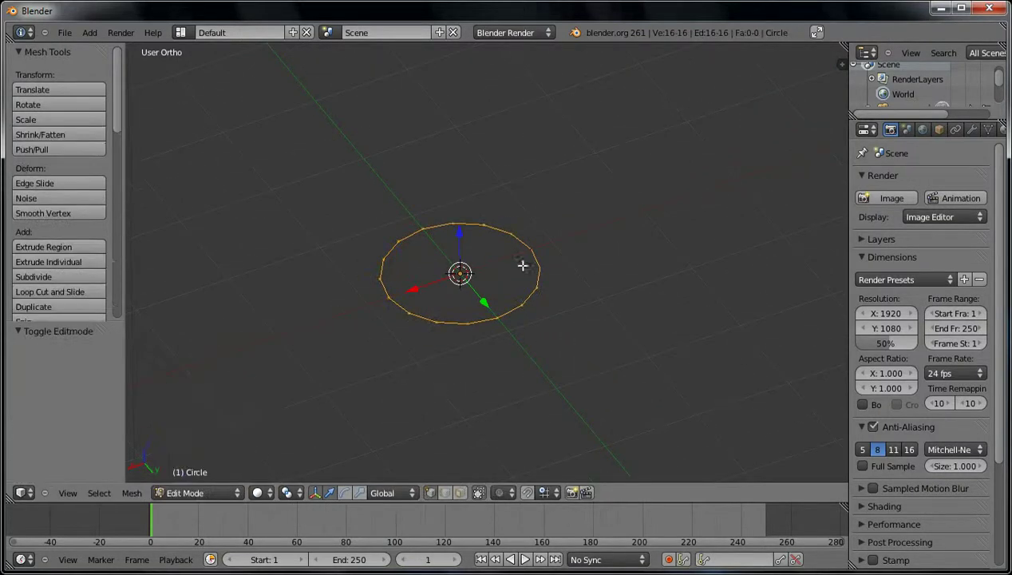
key(Tab)
key(Tab)
scroll(519, 307, up, 1)
middle_drag(512, 315, 564, 233)
key(KP_1)
scroll(517, 380, up, 3)
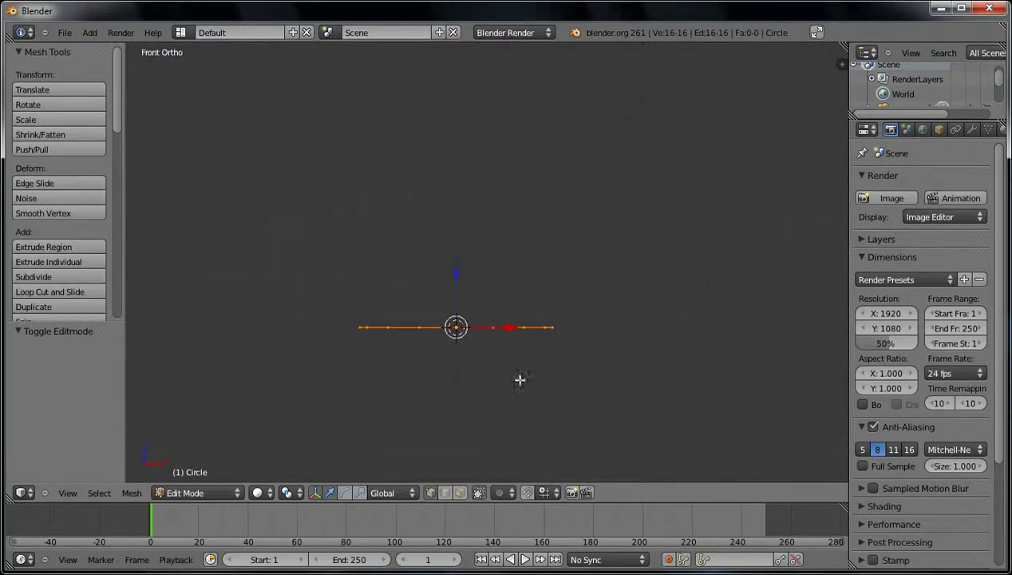
Extrude the whole circle upward along the Z axis by about 0.661
shift+middle_drag(551, 345, 610, 242)
scroll(593, 287, down, 3)
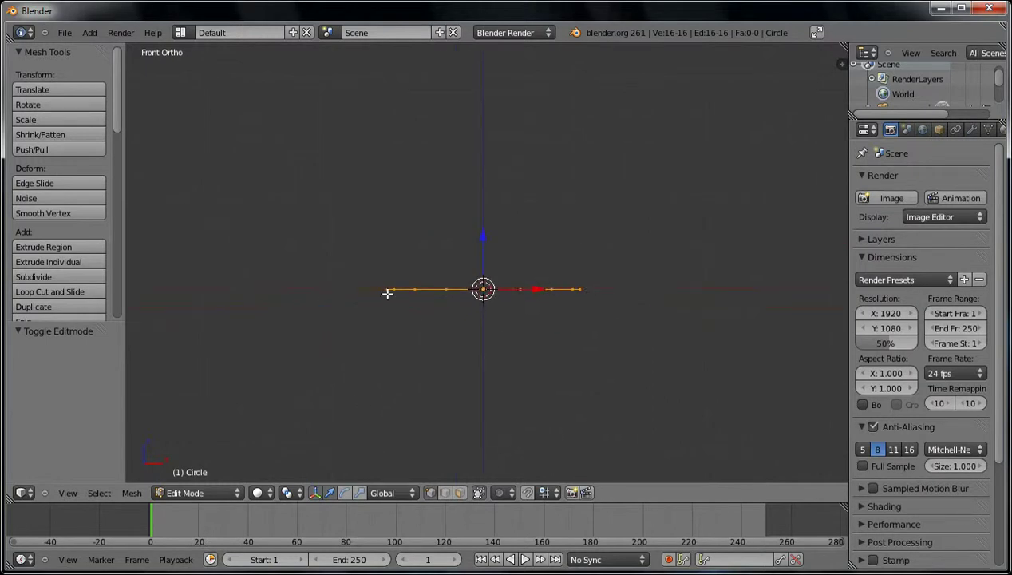
shift+middle_drag(534, 305, 495, 366)
scroll(539, 308, up, 3)
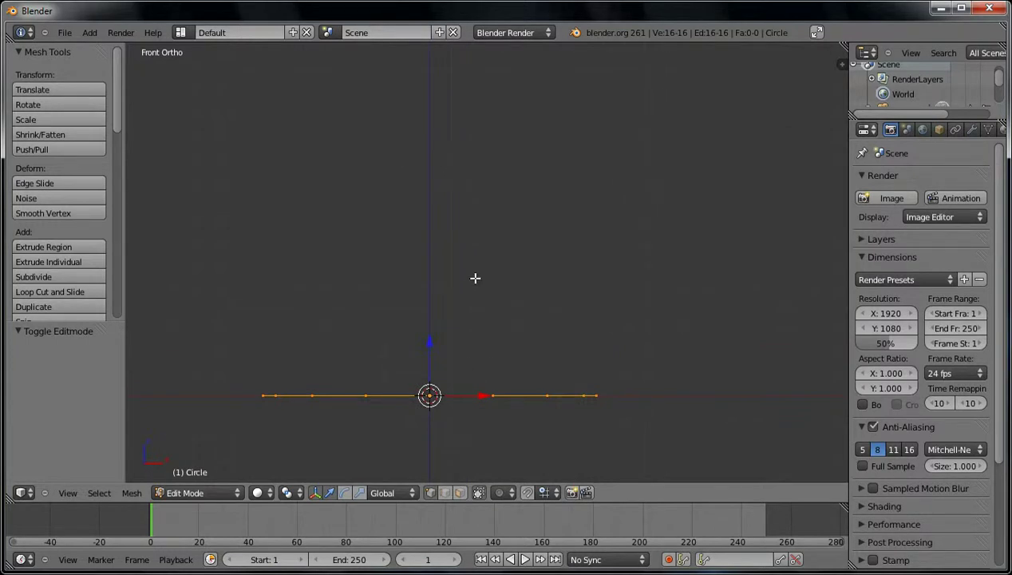
key(e)
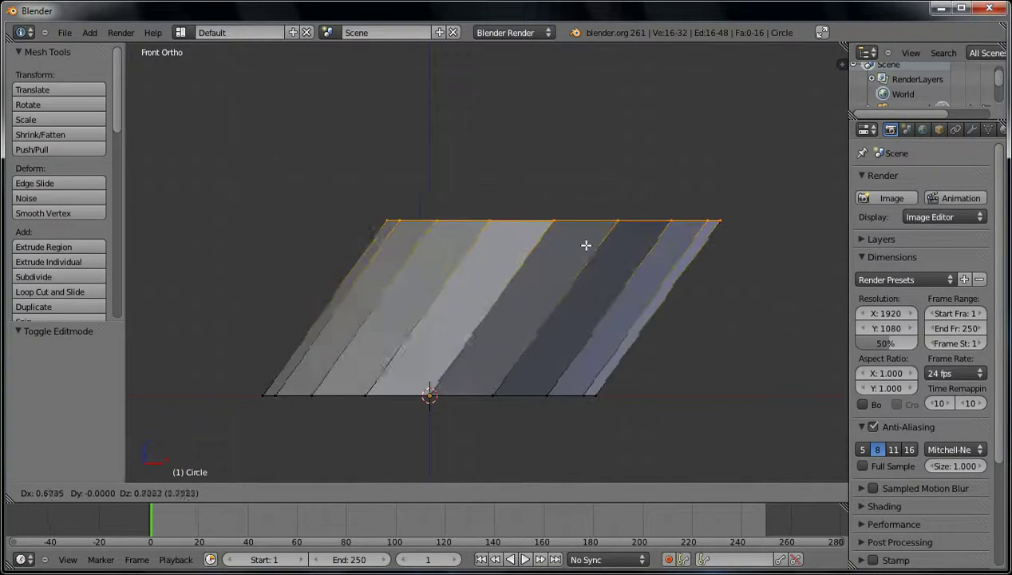
key(x)
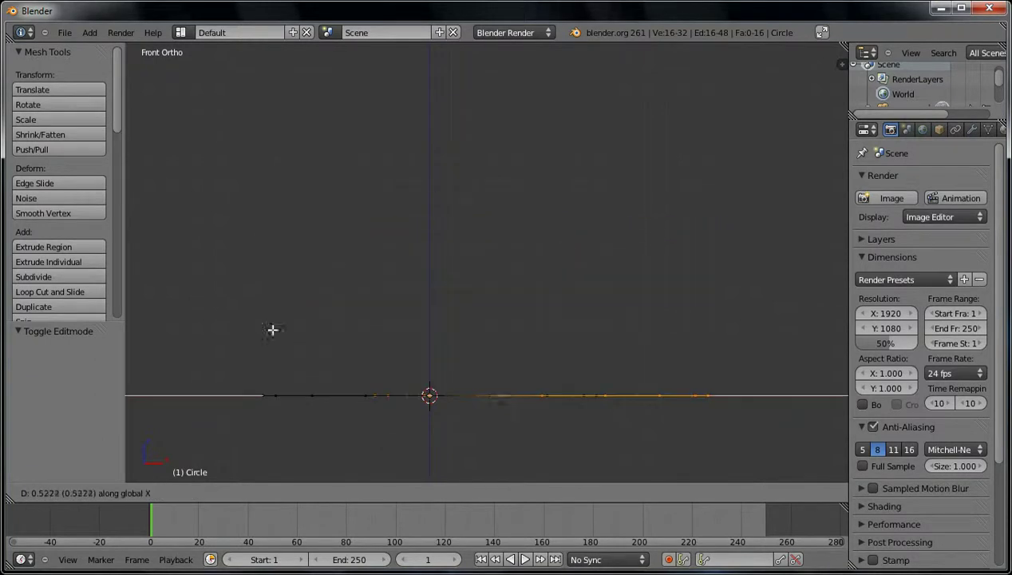
key(y)
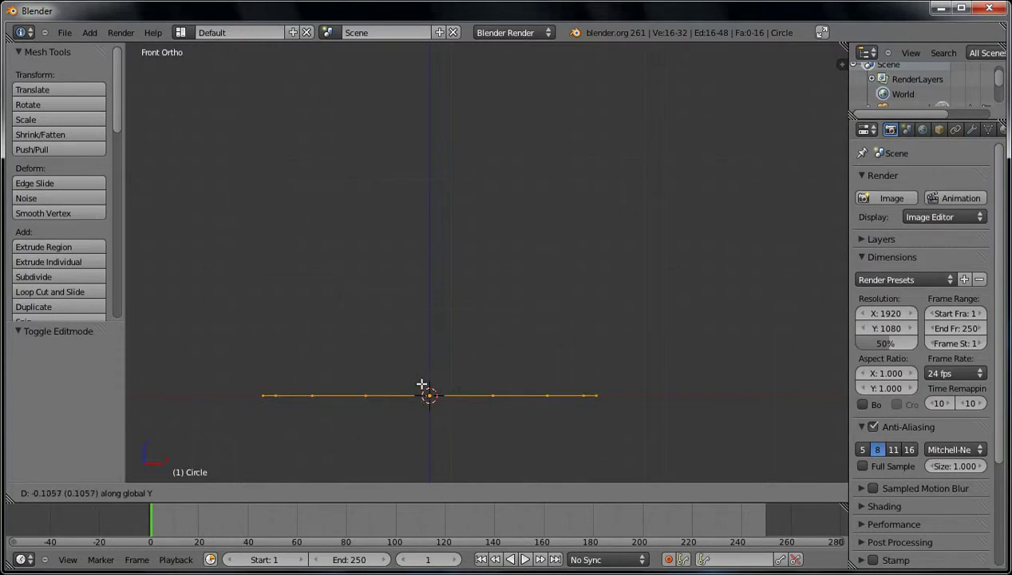
key(z)
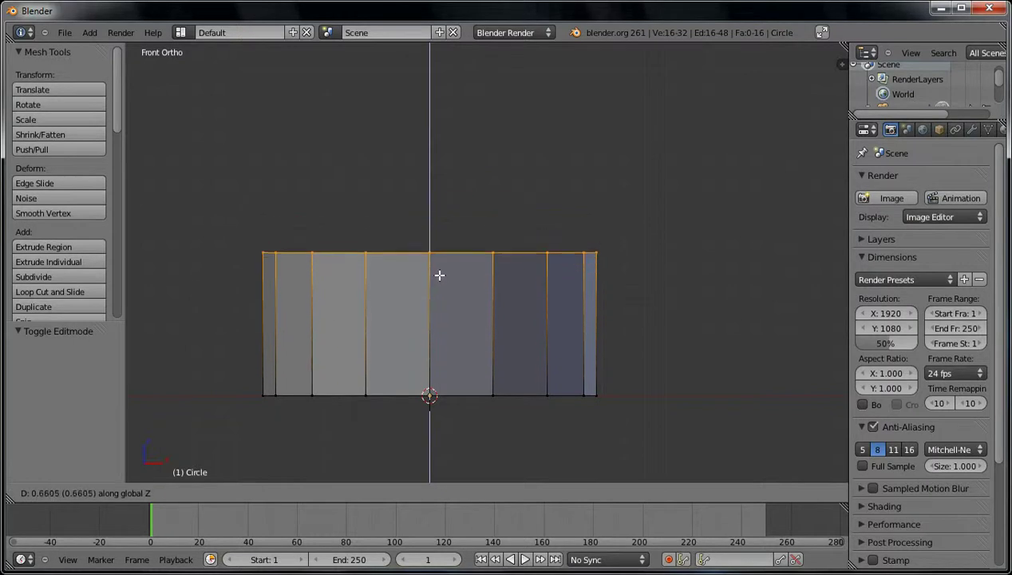
click(439, 280)
Scale the extruded top ring inward to taper the base, finishing with a factor of about 0.958
key(s)
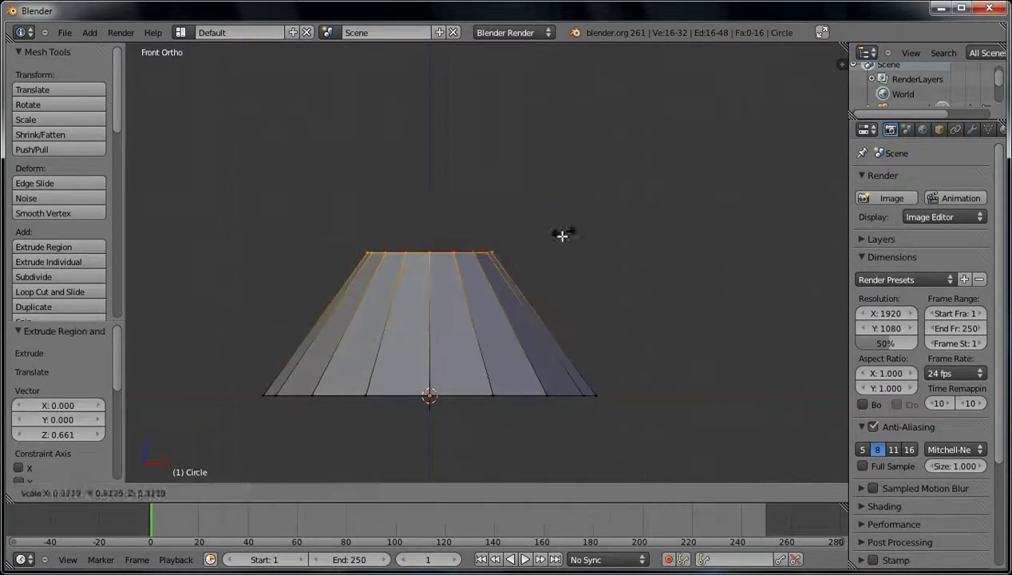
click(563, 233)
key(s)
click(735, 167)
click(440, 204)
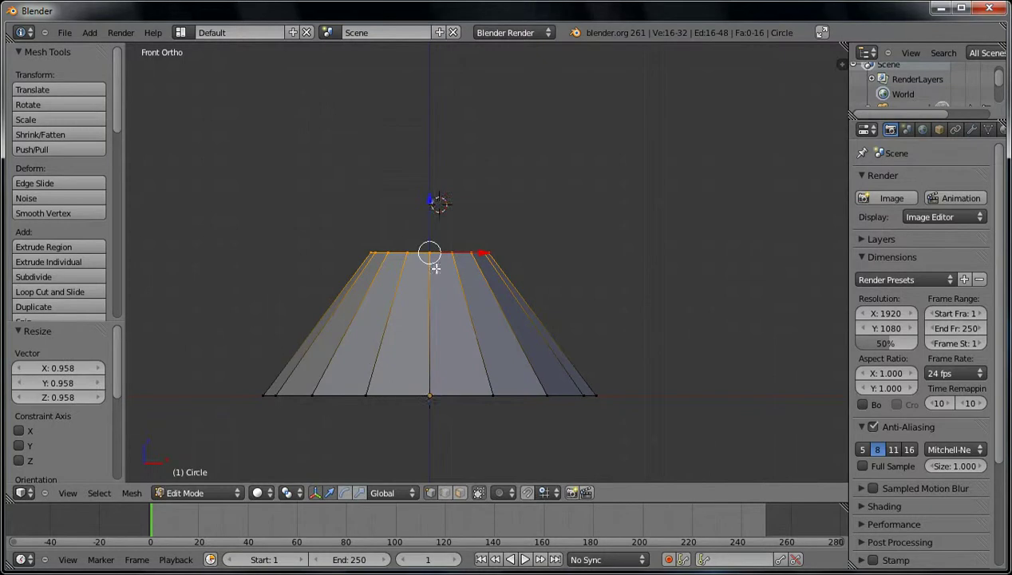
Lower the base's top ring along the Z axis and scale it by about 0.865
key(g)
key(z)
click(435, 313)
shift+scroll(511, 299, down, 1)
key(s)
click(590, 235)
scroll(406, 343, up, 4)
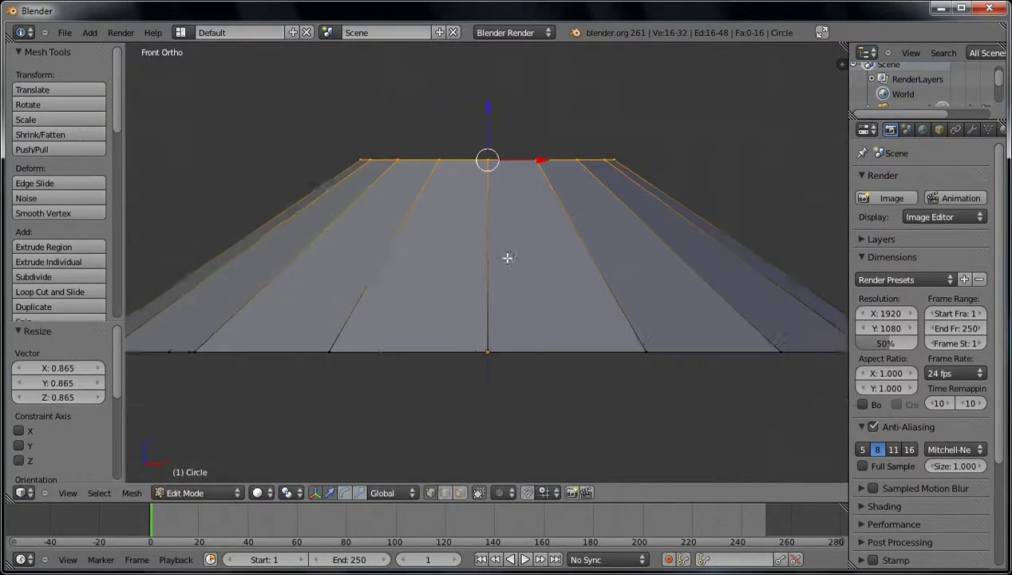
scroll(515, 248, down, 4)
Select the base's top edge loop, extrude it about 0.183 up along Z, and scale the new ring inward
key(a)
alt+right_click(449, 289)
key(e)
key(z)
click(449, 275)
key(s)
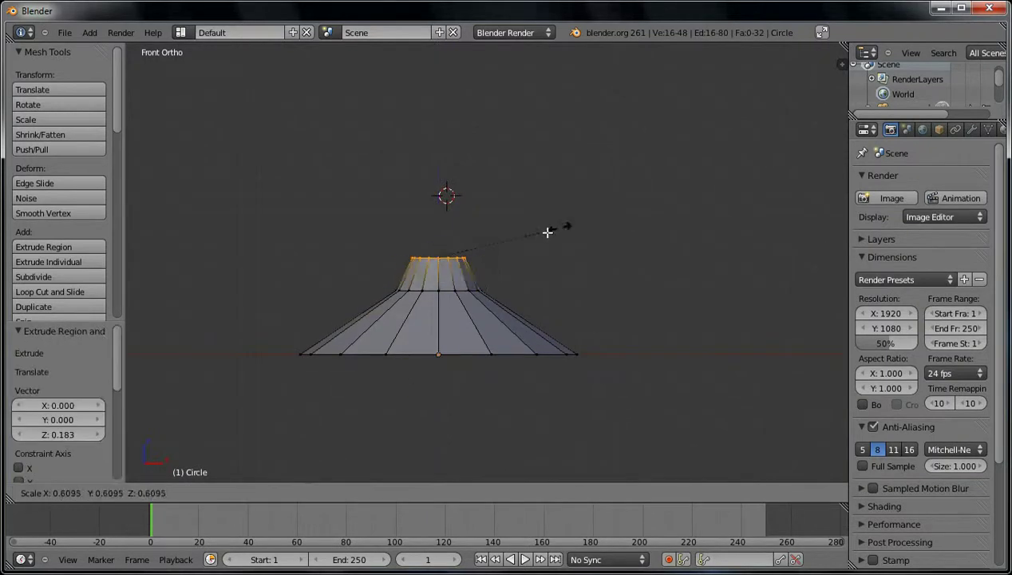
click(490, 239)
Extrude the narrow top ring about 1.549 up along Z to form a long stem
scroll(477, 215, down, 3)
key(e)
key(z)
click(505, 274)
scroll(479, 256, up, 3)
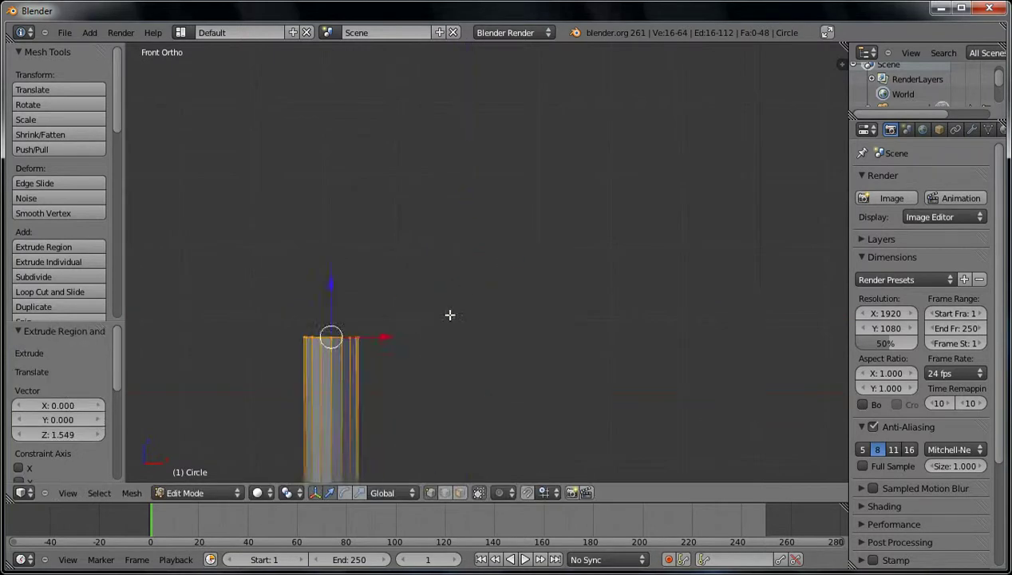
Scale the stem's top ring inward by about 0.588 so the stem tapers
shift+middle_drag(467, 282, 602, 251)
key(s)
click(595, 255)
scroll(522, 275, down, 3)
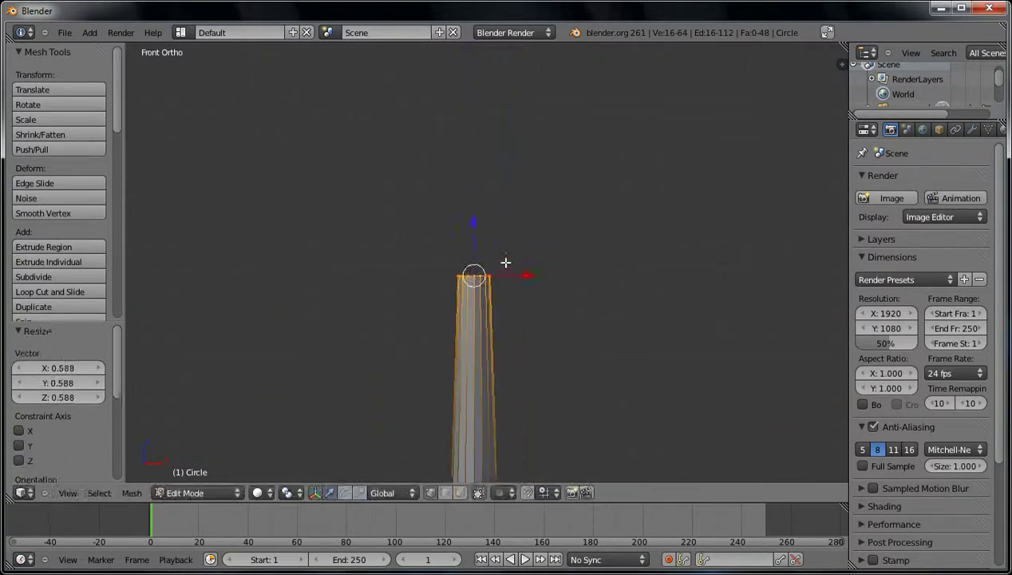
scroll(503, 263, up, 3)
key(e)
key(s)
key(z)
key(Escape)
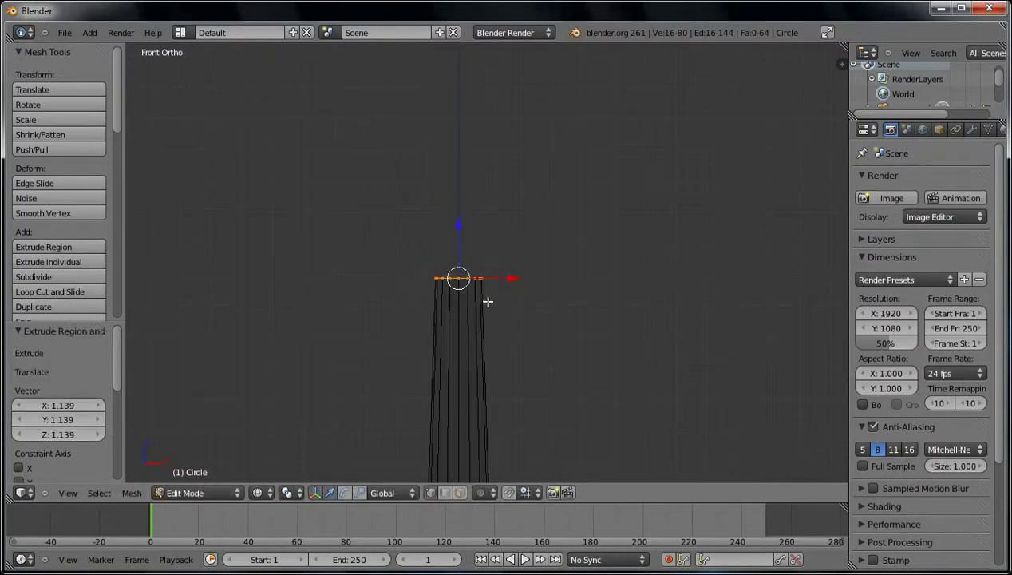
key(e)
key(z)
click(484, 304)
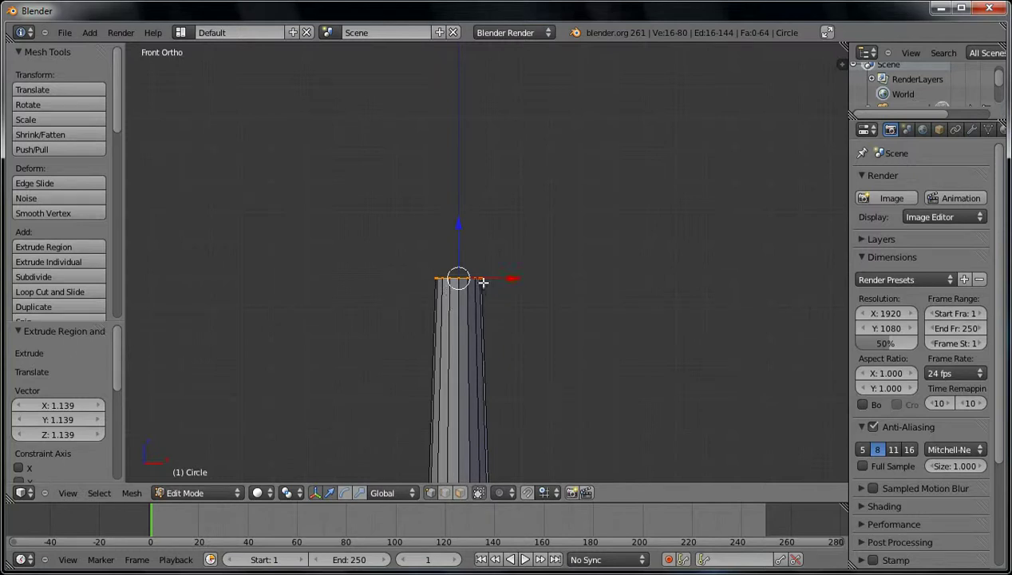
drag(507, 280, 388, 282)
key(ctrl+z)
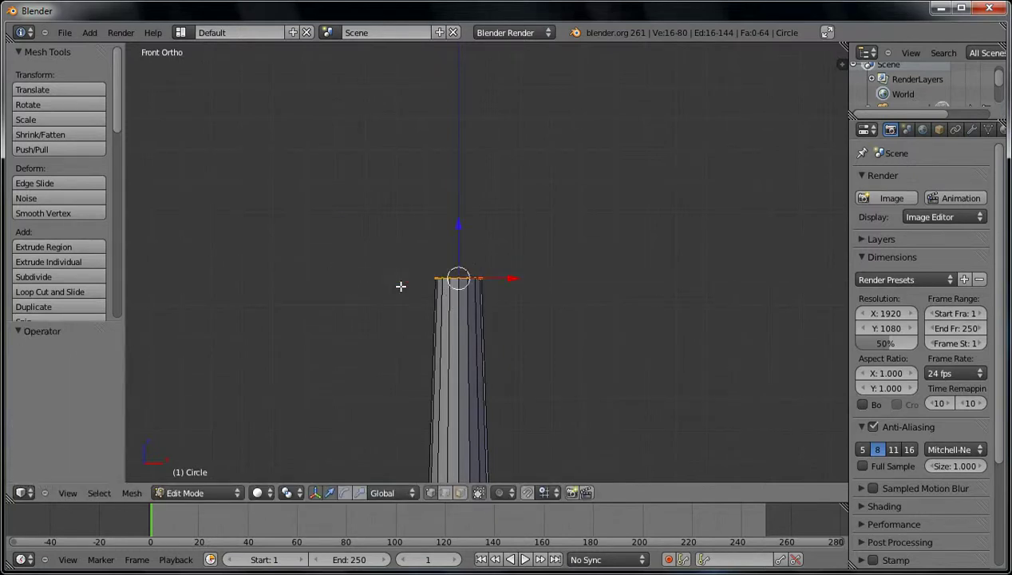
Extrude the stem's top ring a short distance upward along the Z axis
key(e)
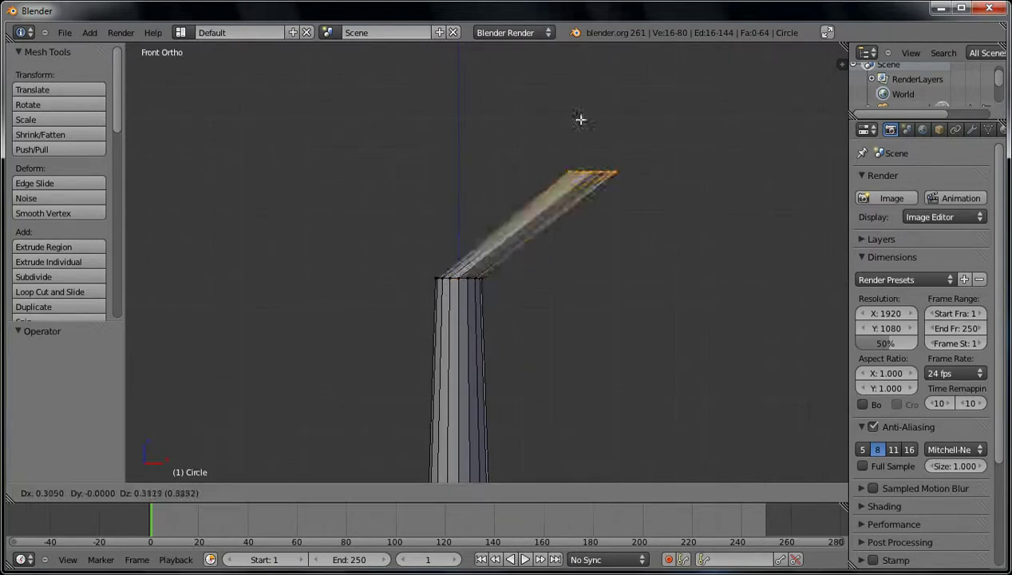
key(z)
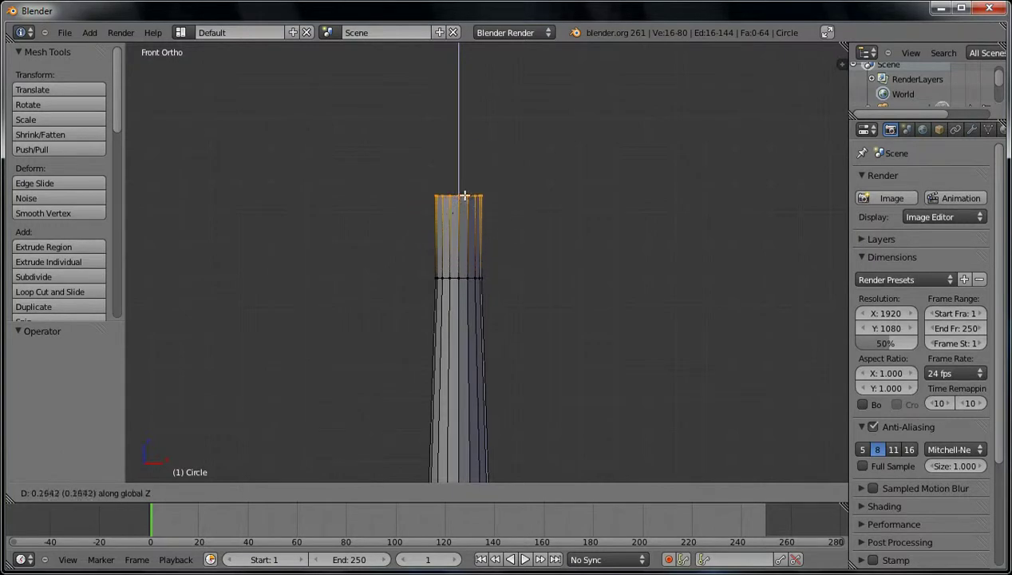
click(503, 202)
Scale the new top ring outward into a wide flare and lower it by about 0.142 along Z
key(s)
click(720, 196)
drag(458, 130, 460, 173)
Extrude the flared ring above the stem about 0.351 up along Z and scale the new ring outward by about 1.968
shift+middle_drag(513, 248, 512, 333)
key(e)
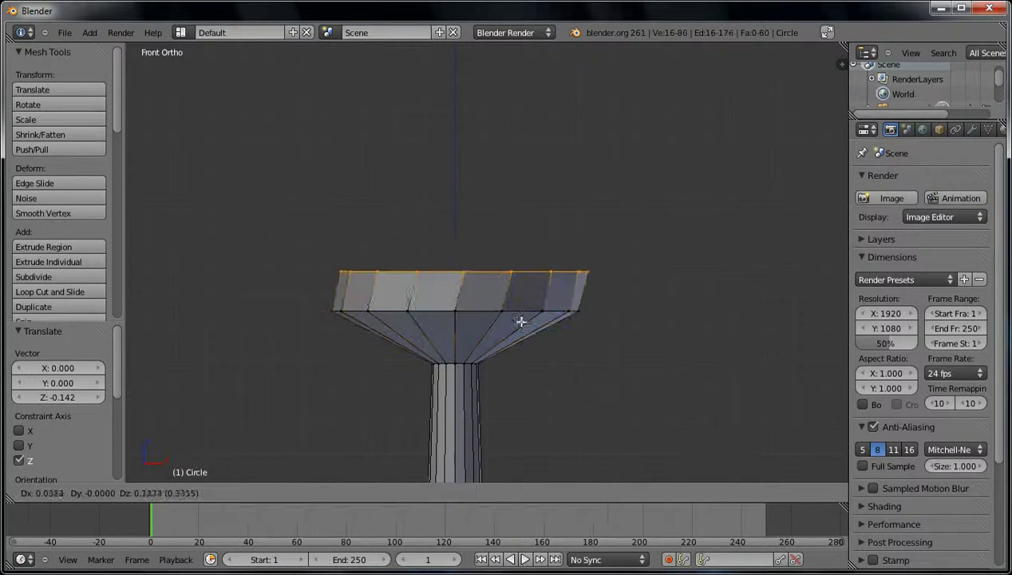
key(z)
click(509, 269)
key(s)
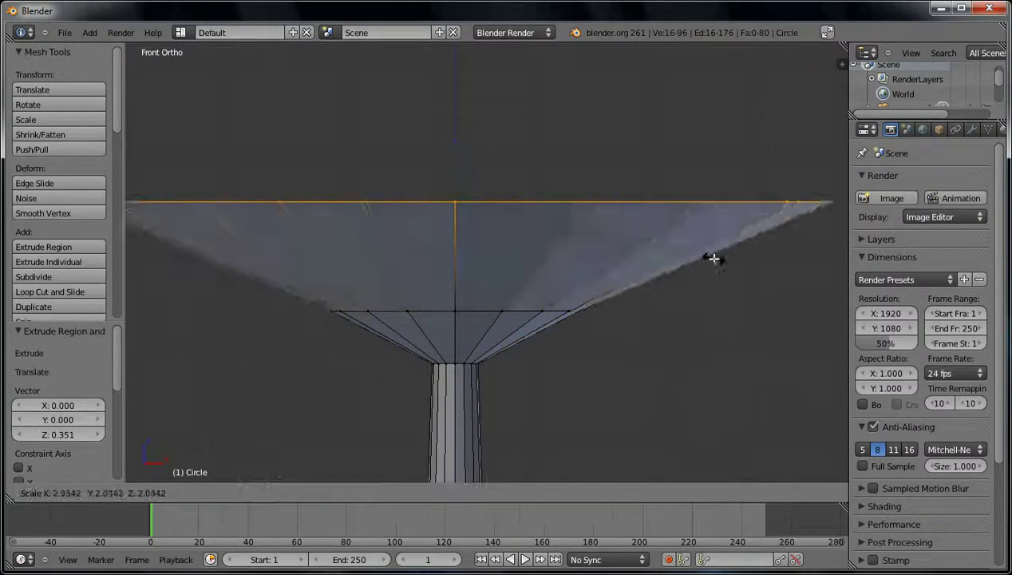
click(588, 288)
key(ctrl+z)
scroll(522, 350, down, 2)
Extrude the bowl's widened ring upward along Z and scale the new ring outward to form the main wall
key(e)
key(z)
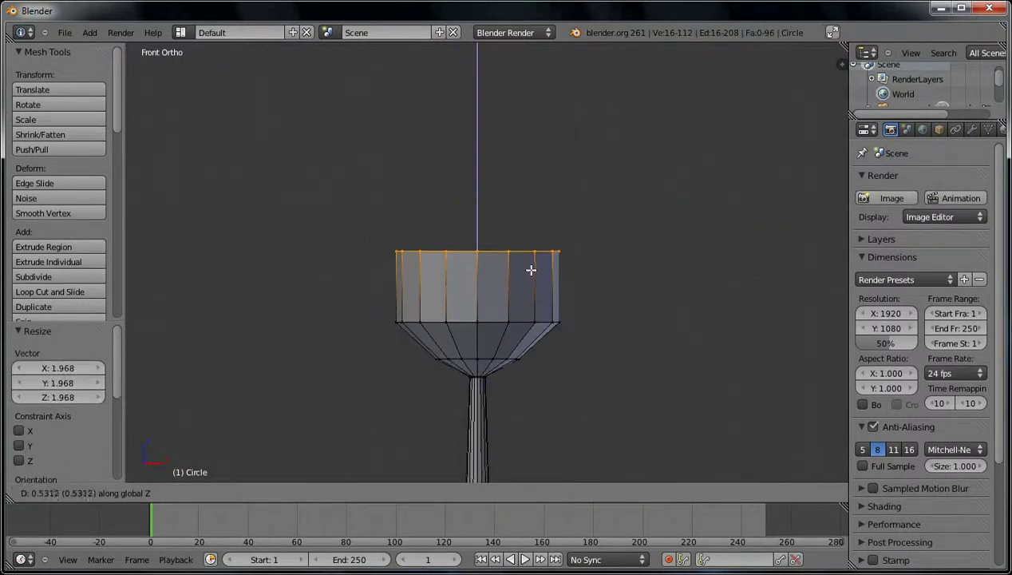
click(531, 278)
key(s)
click(559, 261)
Extrude the bowl's upper ring about 0.330 up along Z and scale it outward by about 1.057 to form the rim
key(e)
key(z)
click(593, 236)
scroll(546, 343, up, 3)
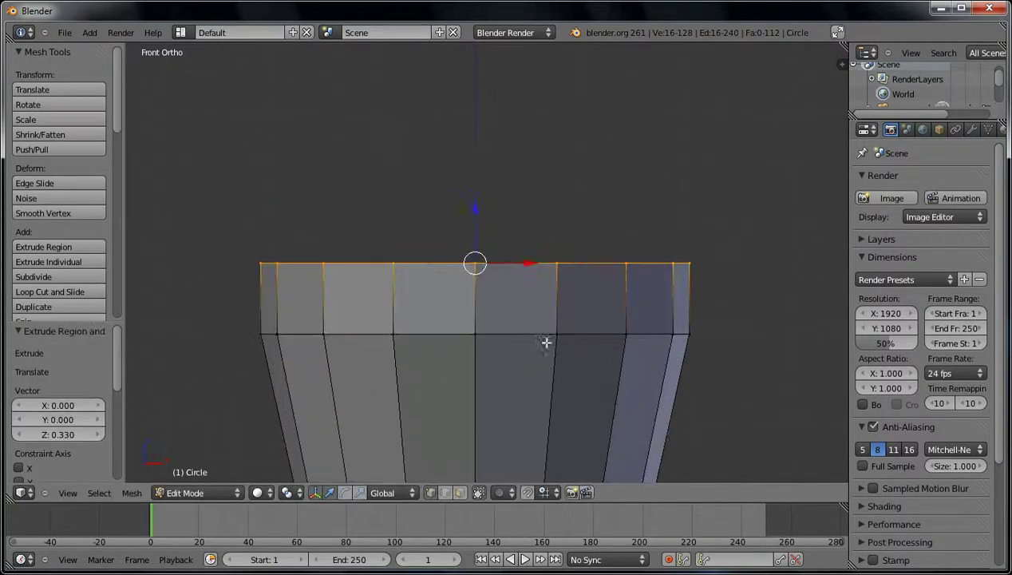
key(s)
click(685, 266)
middle_drag(525, 307, 538, 286)
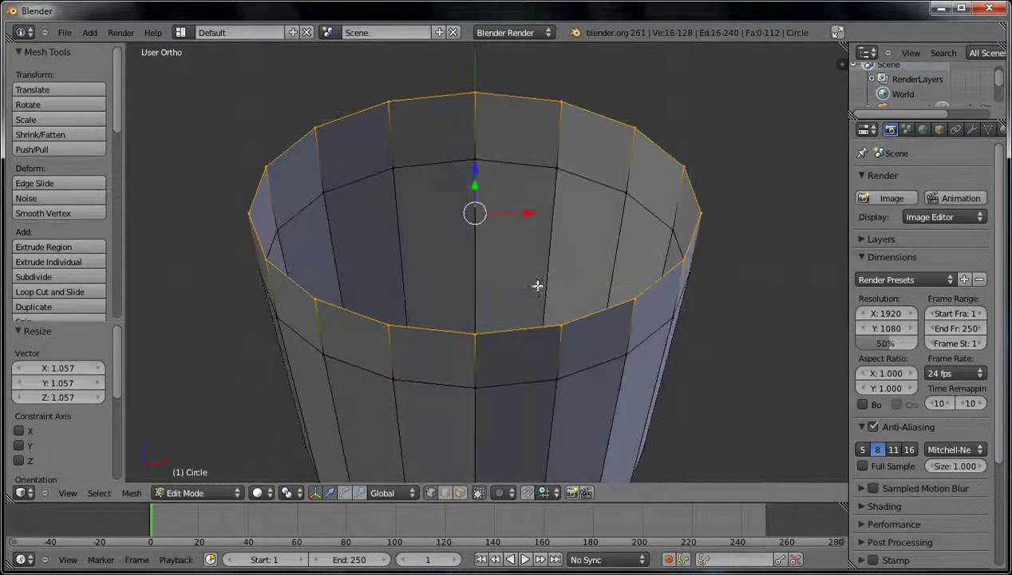
Extrude the rim ring in place and scale it inward by about 0.872 to give the glass wall thickness
key(e)
right_click(599, 243)
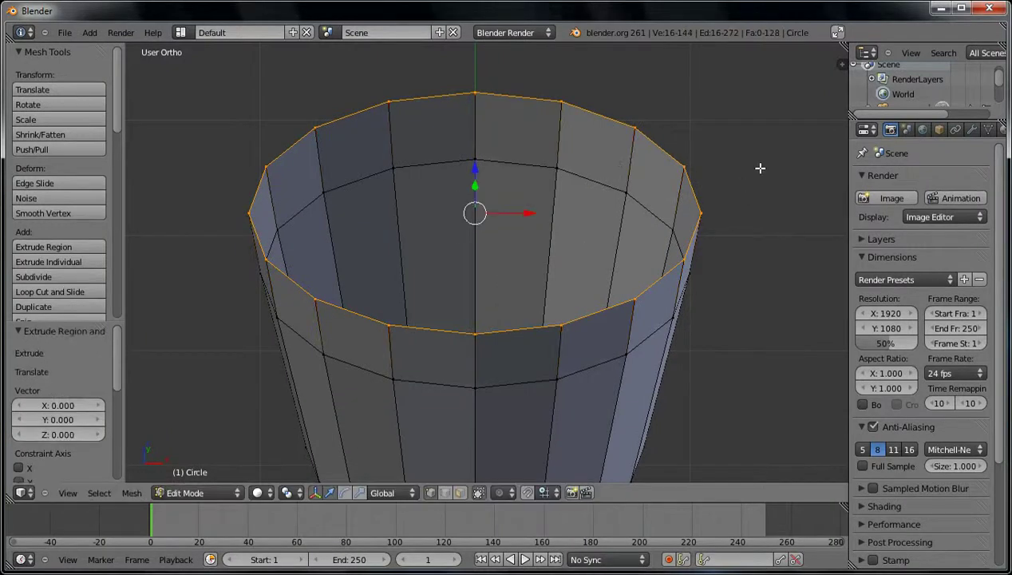
key(s)
click(746, 143)
scroll(666, 224, down, 4)
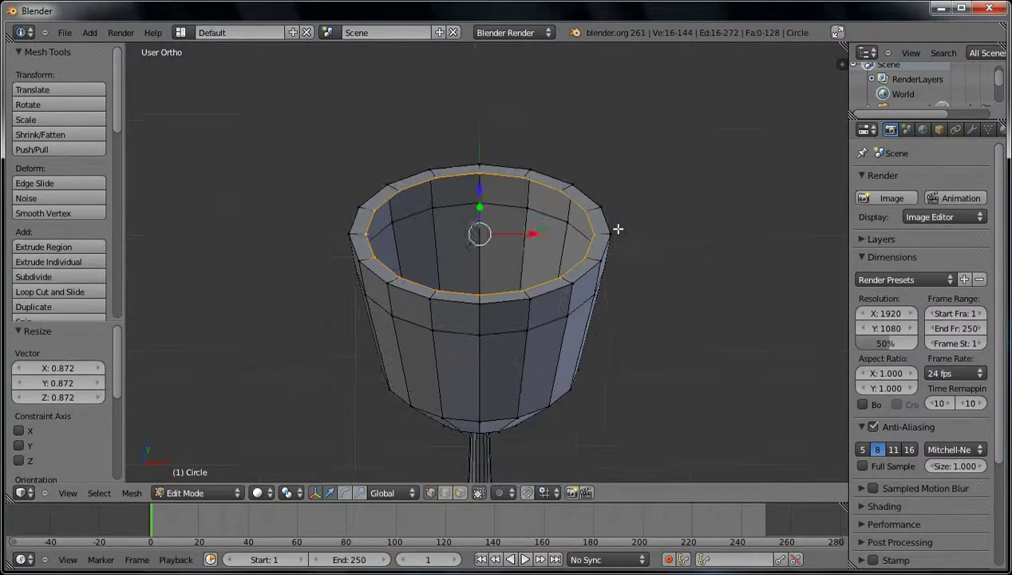
Extrude the inner rim ring about 1.411 down along Z to form the bowl's inner wall
key(g)
key(z)
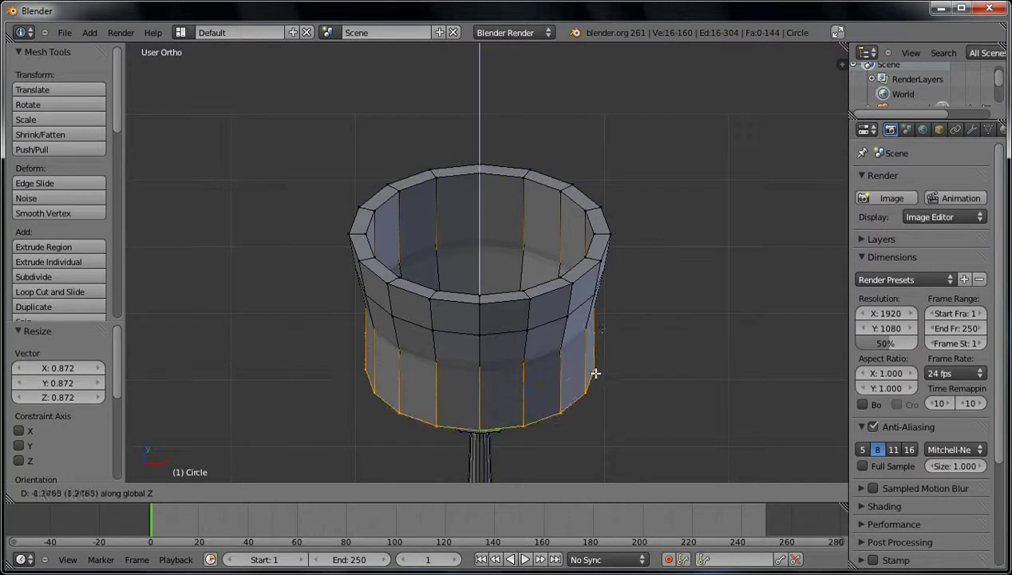
click(591, 356)
key(KP_1)
shift+middle_drag(538, 390, 556, 310)
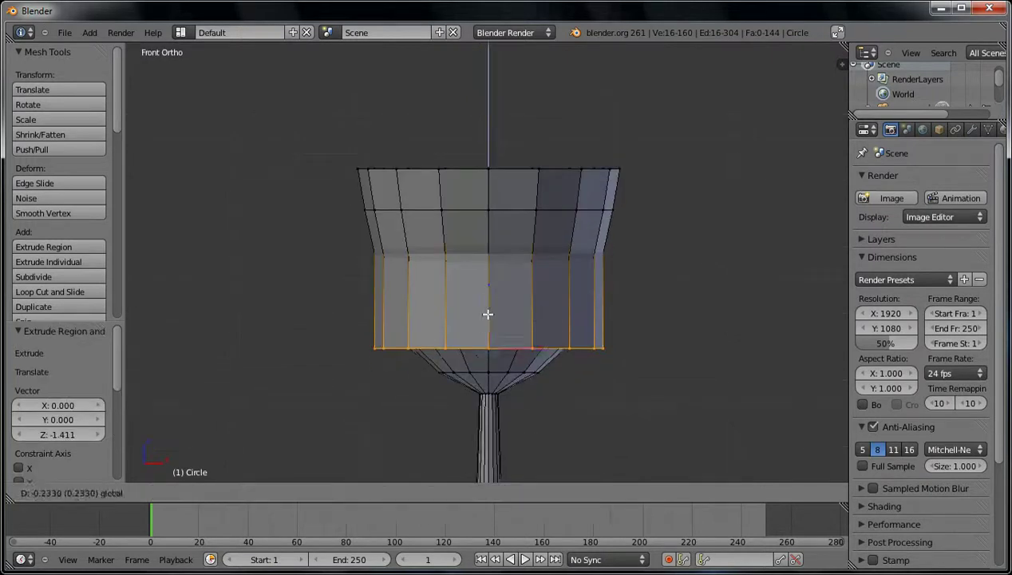
Lower the inner wall's bottom ring by about 0.227 along Z and scale it inward by about 0.331
key(g)
key(z)
click(554, 353)
key(s)
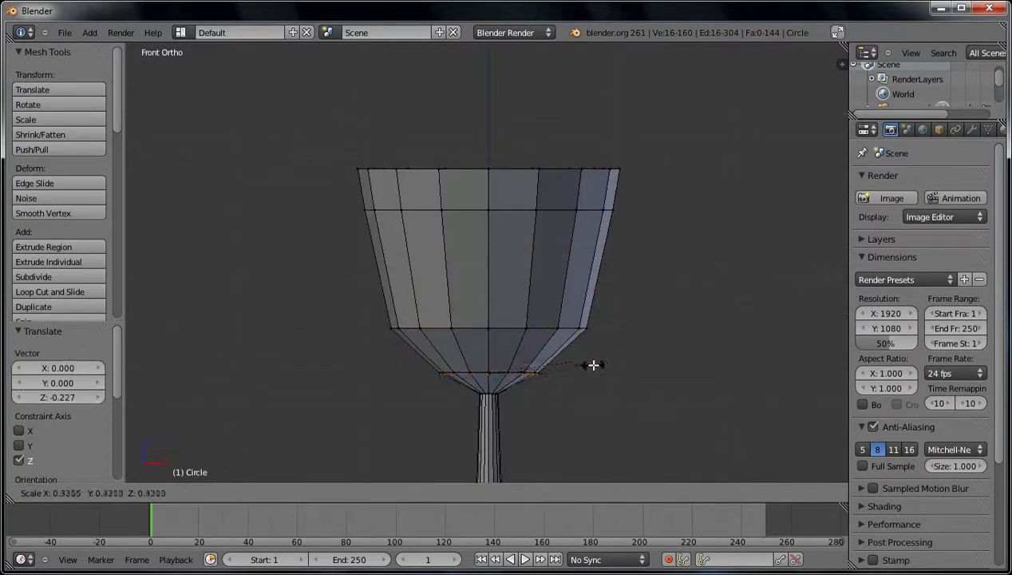
click(591, 368)
scroll(495, 347, up, 5)
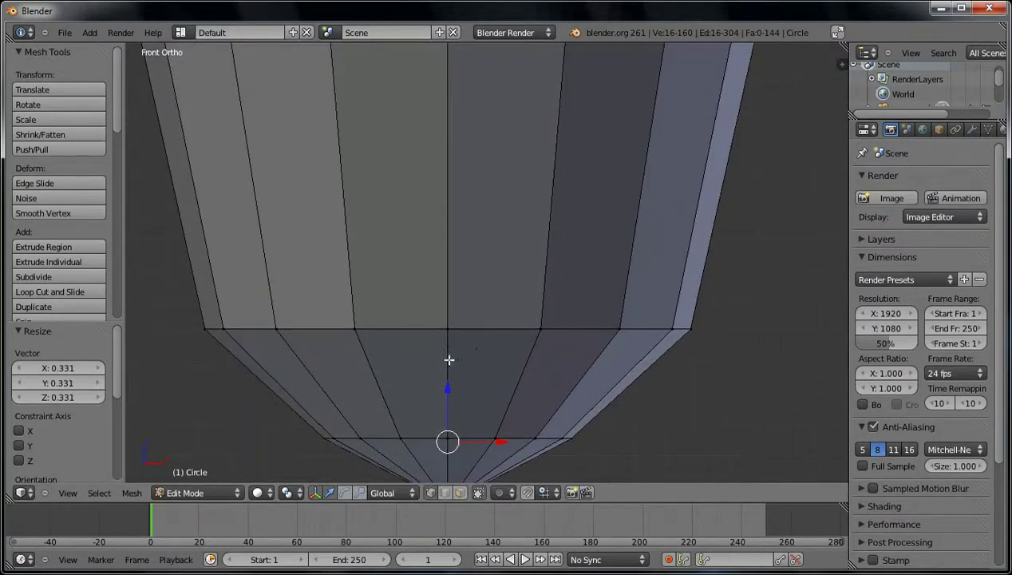
Select several vertices one by one along the ring below the bowl's rim and clear the selection
scroll(421, 323, down, 1)
scroll(393, 341, down, 3)
middle_drag(393, 341, 411, 267)
right_click(447, 210)
shift+right_click(384, 203)
shift+right_click(339, 190)
middle_drag(335, 191, 352, 262)
shift+right_click(332, 275)
shift+right_click(310, 280)
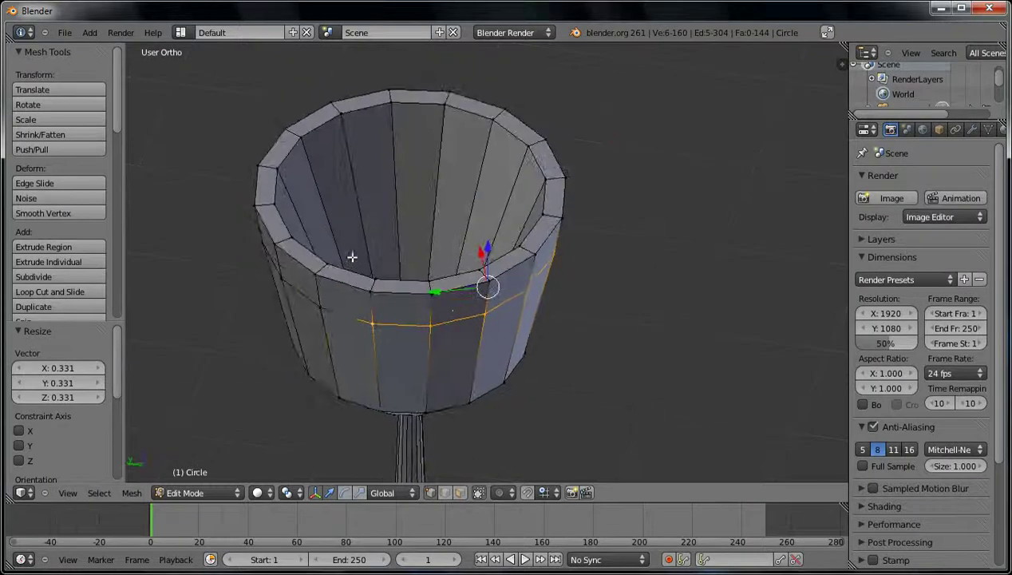
key(a)
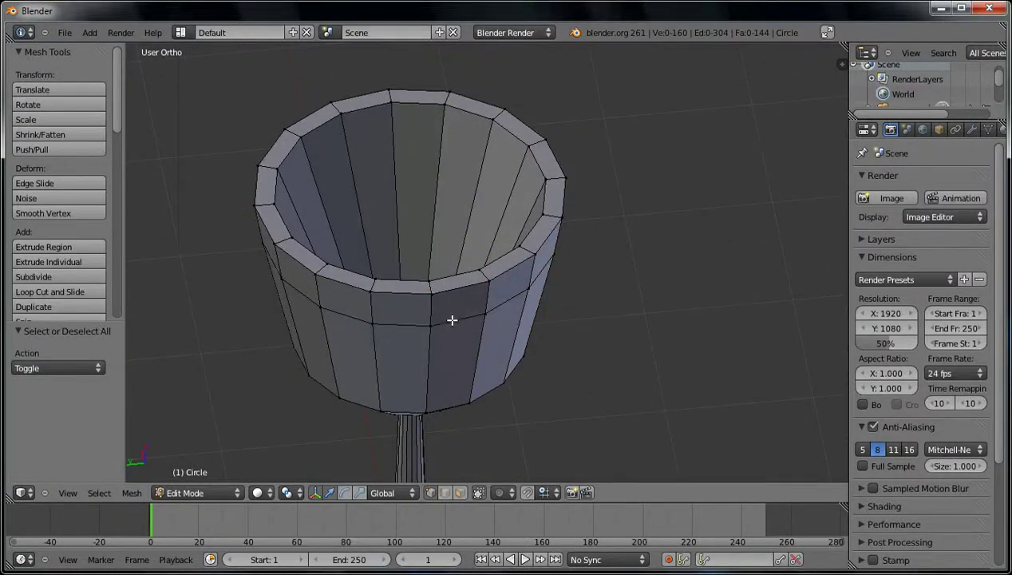
Loop-select the horizontal ring below the rim, switch to a vertical edge loop, and reselect the horizontal ring
alt+right_click(452, 320)
middle_drag(477, 367, 513, 284)
middle_drag(579, 275, 479, 256)
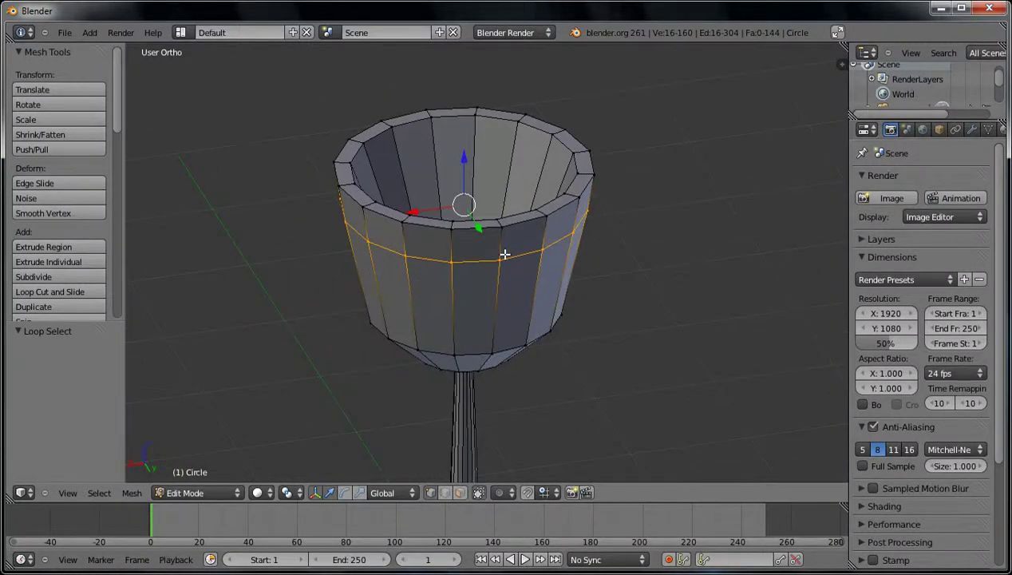
alt+right_click(454, 307)
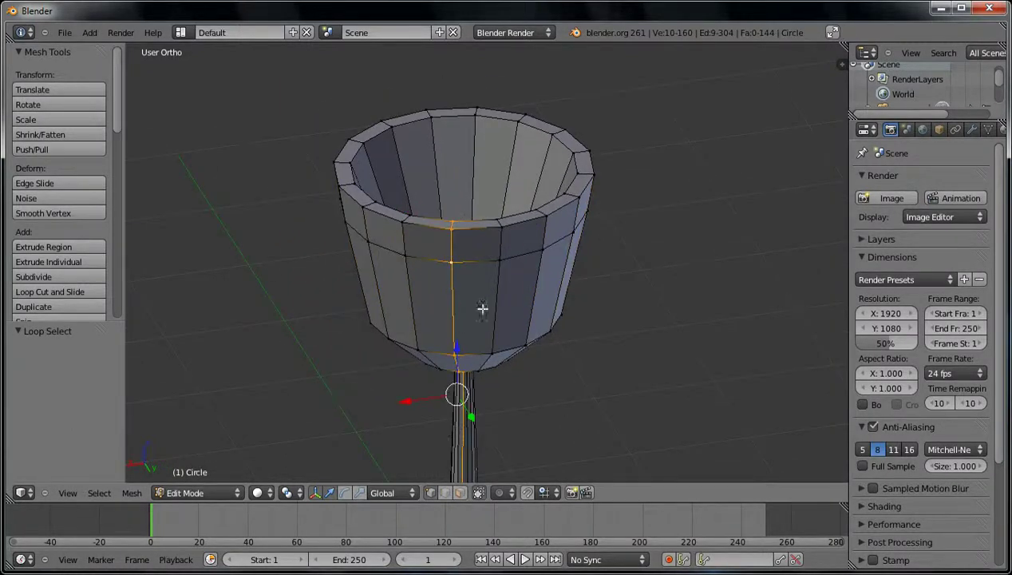
alt+right_click(479, 261)
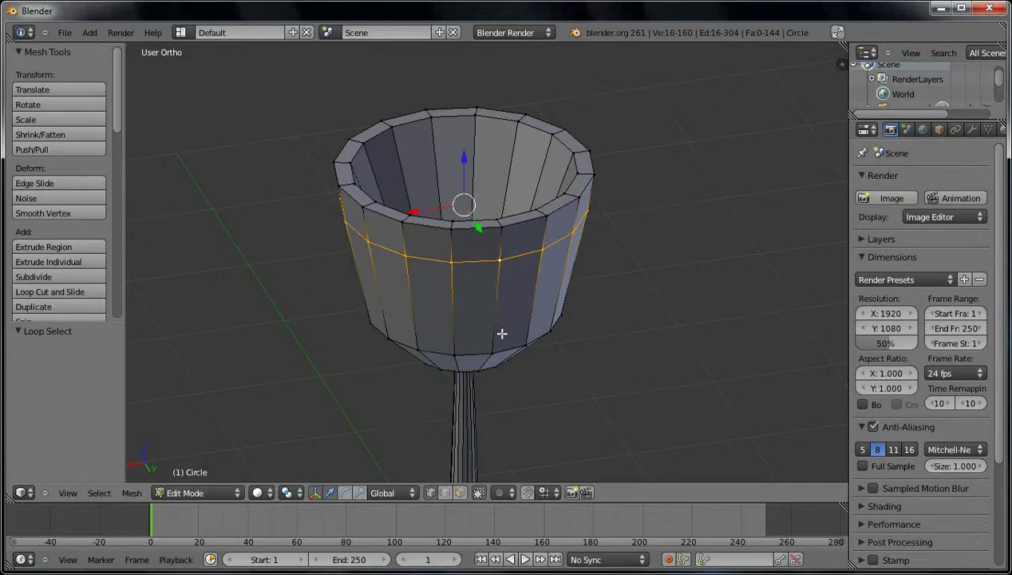
Add the bowl's lower ring and both rim loops to the selection and clear everything
alt+shift+right_click(471, 351)
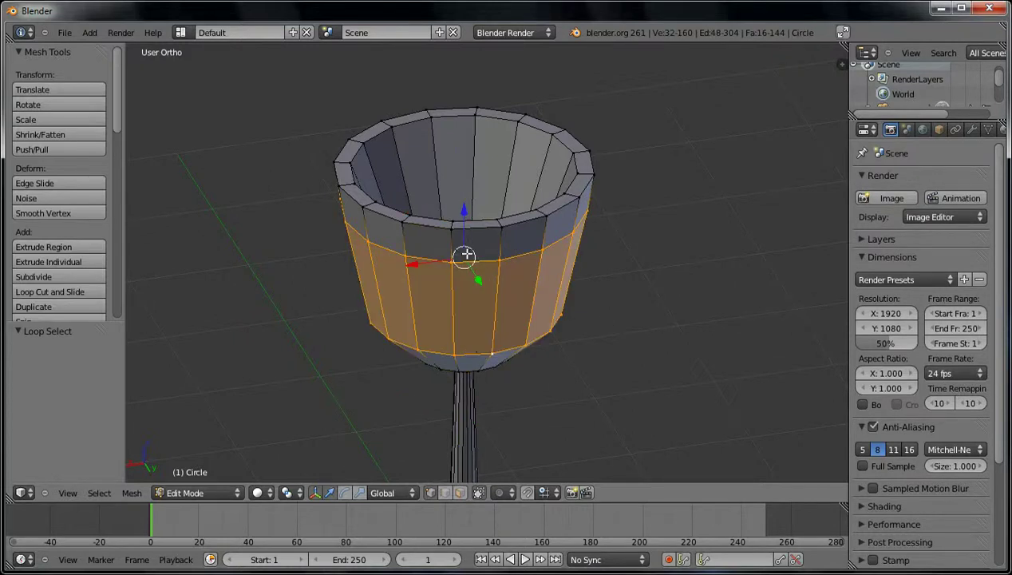
alt+shift+right_click(473, 229)
alt+shift+right_click(454, 123)
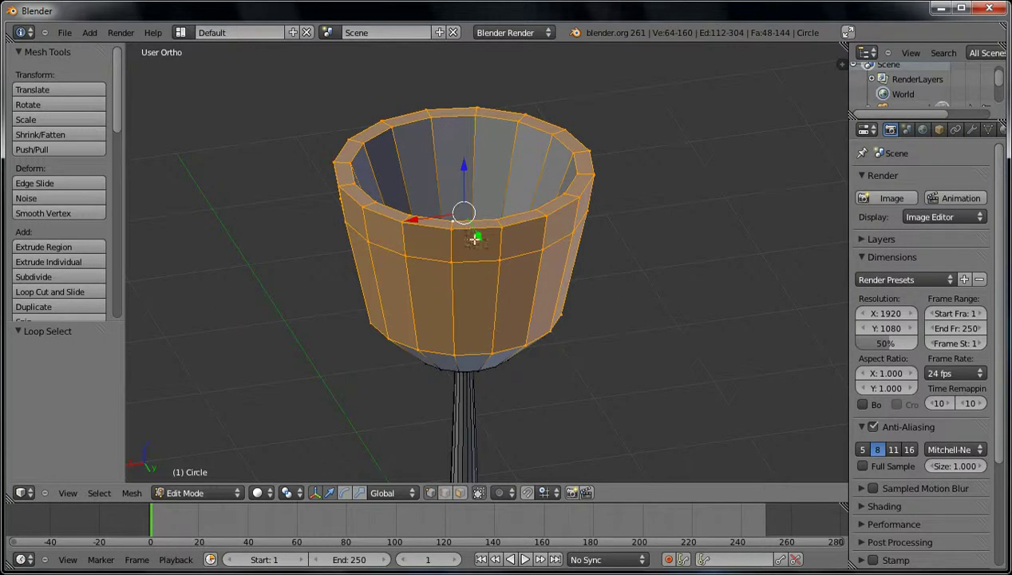
key(a)
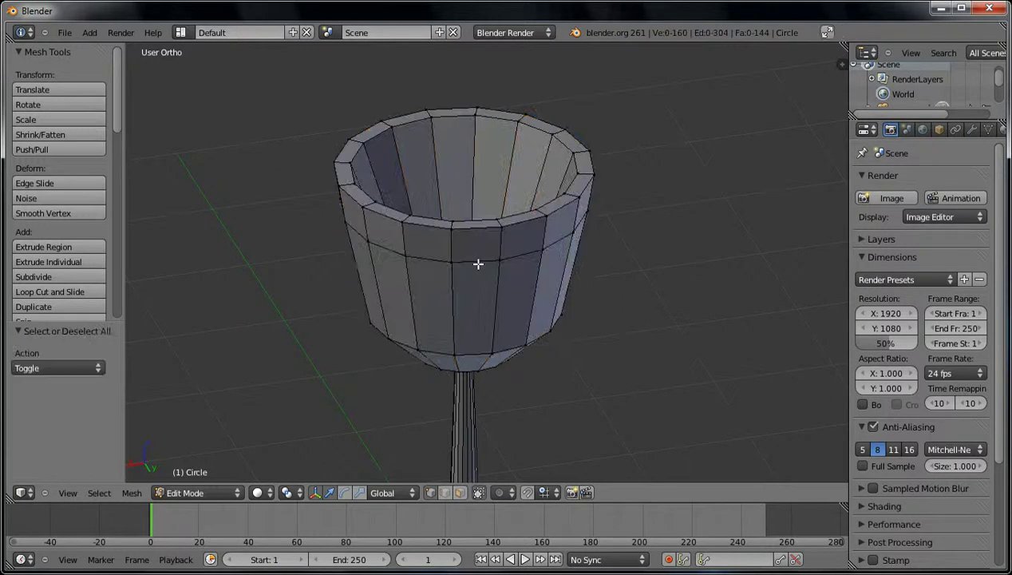
Allow selection of hidden geometry, box-select the bowl's entire rim from the front, and deselect it after checking from above
click(480, 494)
key(KP_1)
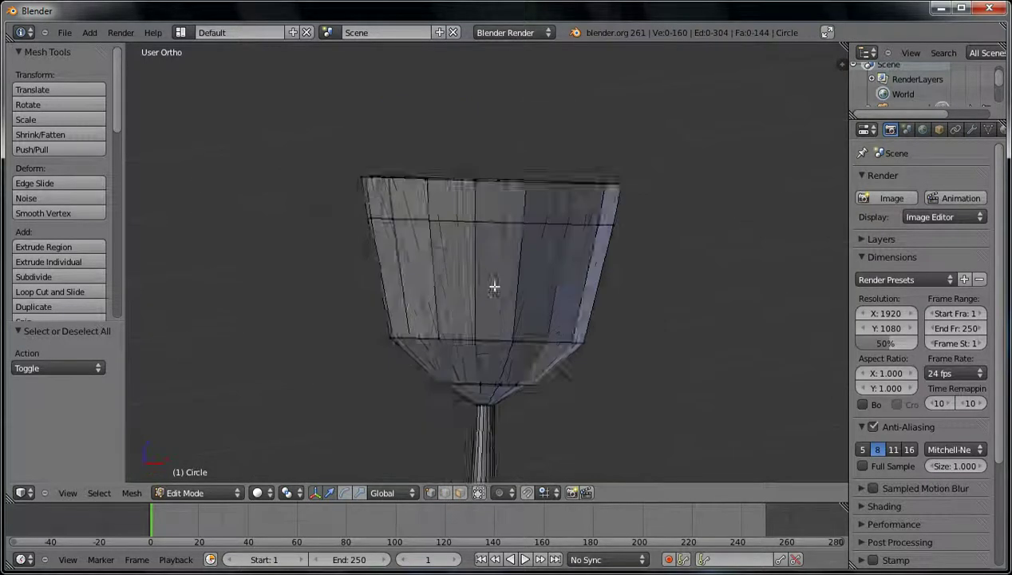
shift+middle_drag(534, 222, 489, 212)
key(b)
drag(283, 133, 646, 189)
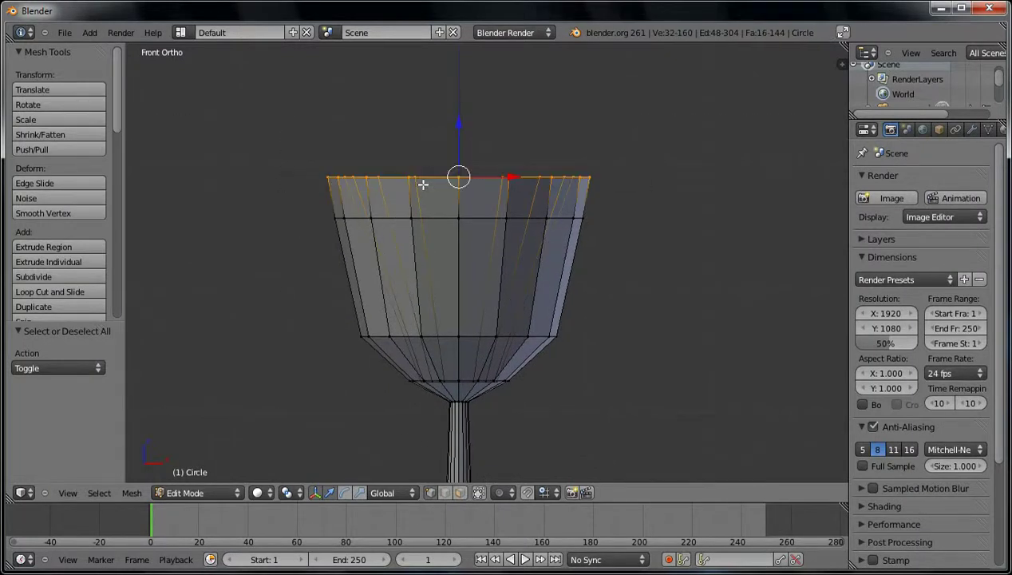
middle_drag(429, 166, 433, 159)
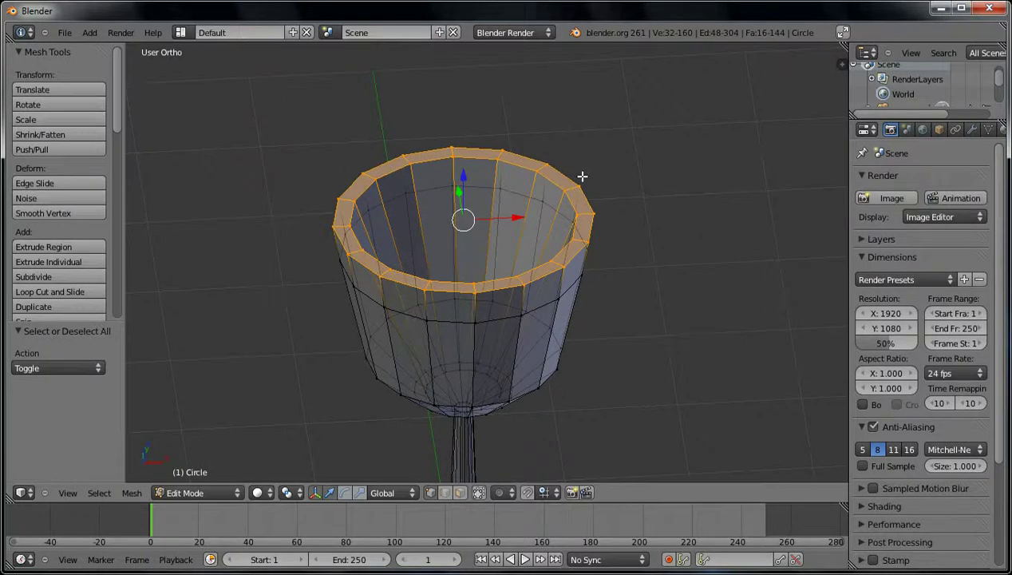
key(KP_1)
key(a)
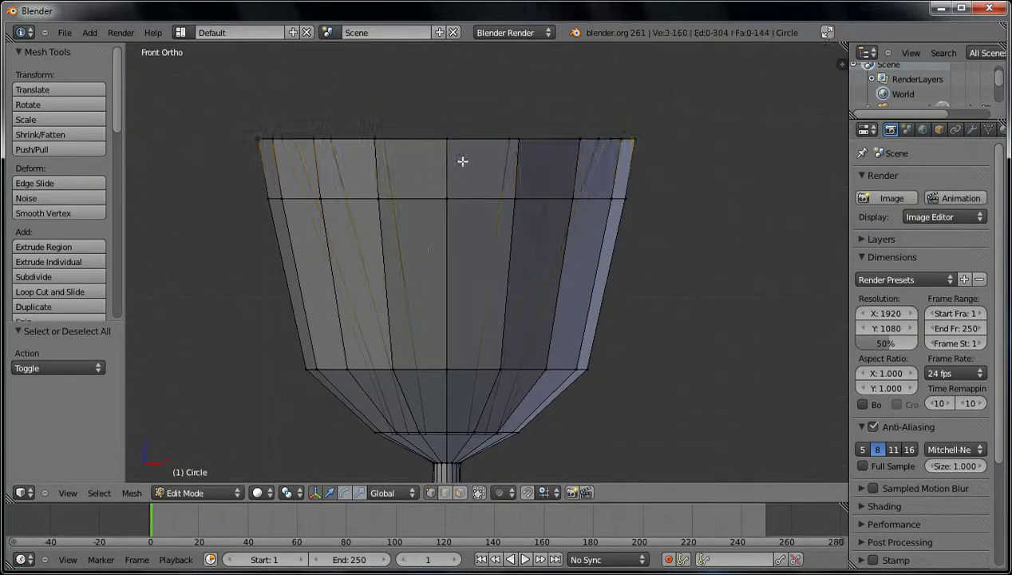
Repeat the box selection of both rim rings at closer range, check it from above, and clear it
shift+scroll(459, 160, up, 3)
key(b)
drag(215, 179, 736, 255)
middle_drag(370, 176, 382, 236)
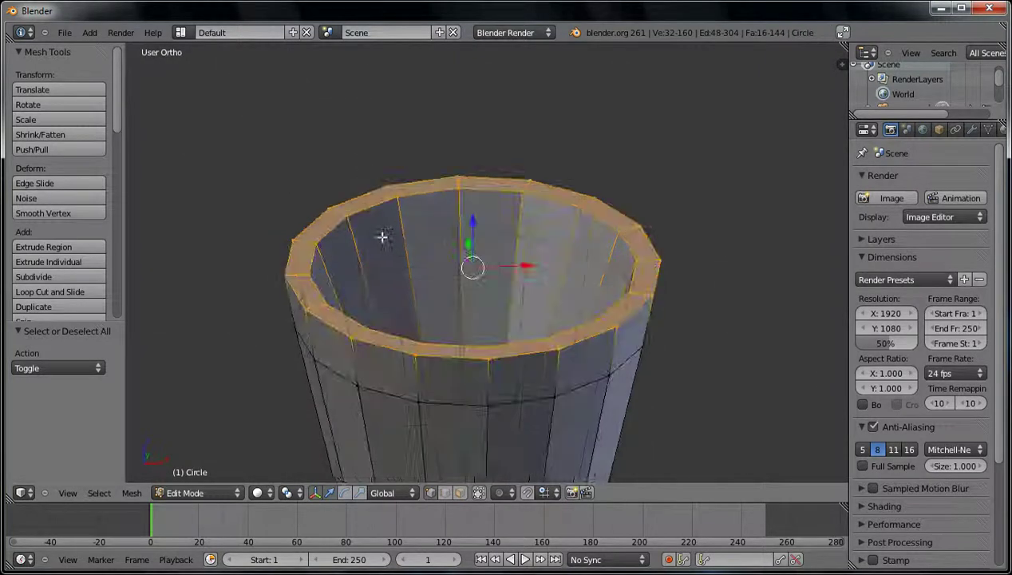
key(KP_1)
key(a)
Limit selection to visible geometry, box-select the rim from the front, and clear the selection after checking it
key(b)
drag(204, 149, 370, 394)
click(461, 493)
key(b)
drag(178, 146, 739, 256)
middle_drag(396, 187, 399, 268)
key(a)
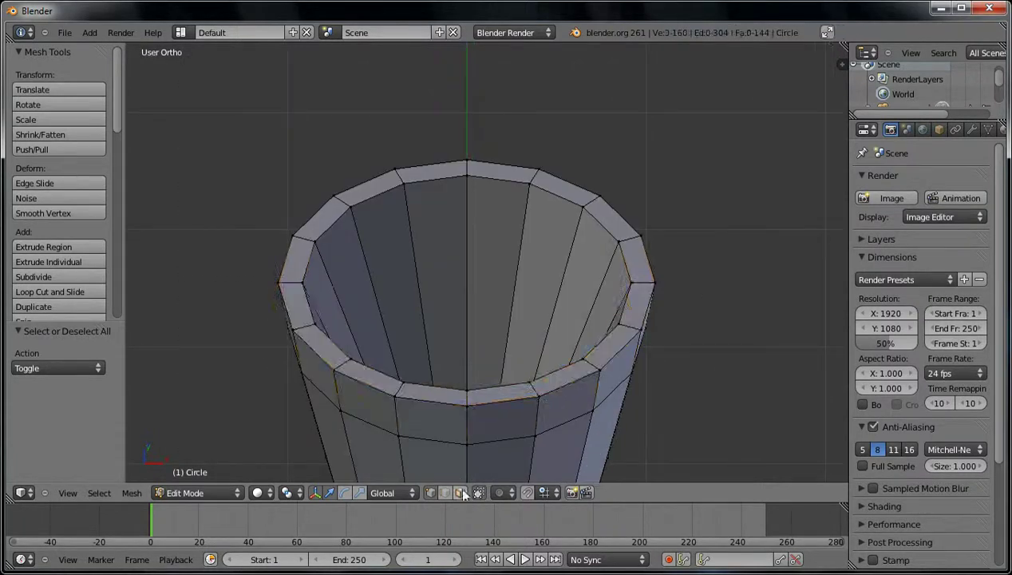
Turn off the visible-only selection limit, box-select the whole rim from the front, and clear the selection after checking it
click(461, 492)
key(KP_1)
key(b)
drag(211, 146, 757, 249)
middle_drag(590, 260, 624, 257)
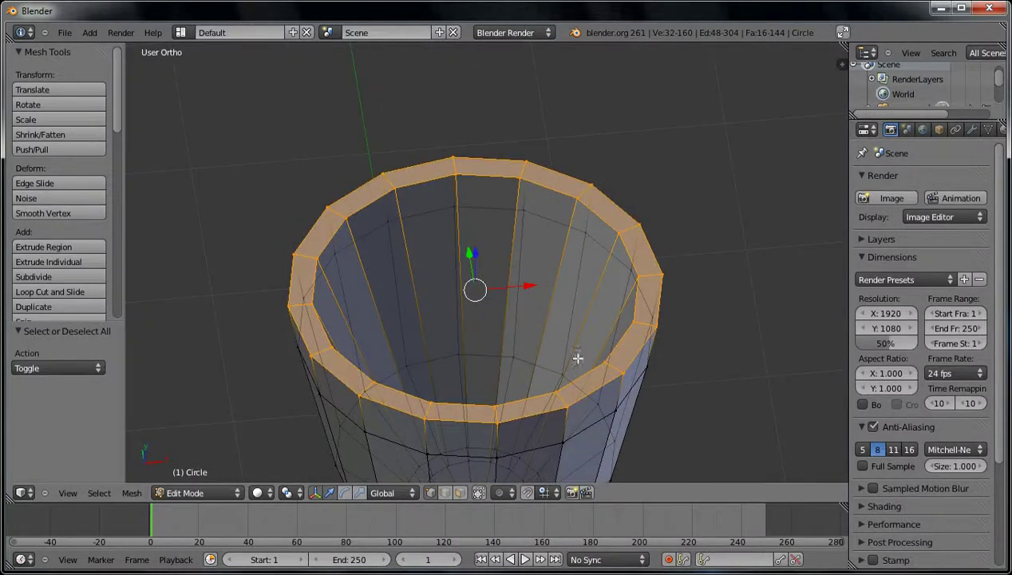
key(a)
Loop-select the ring at the bowl's inner bottom, extrude it in place, and scale it inward by about 0.731
middle_drag(553, 432, 443, 350)
alt+right_click(444, 346)
alt+right_click(442, 349)
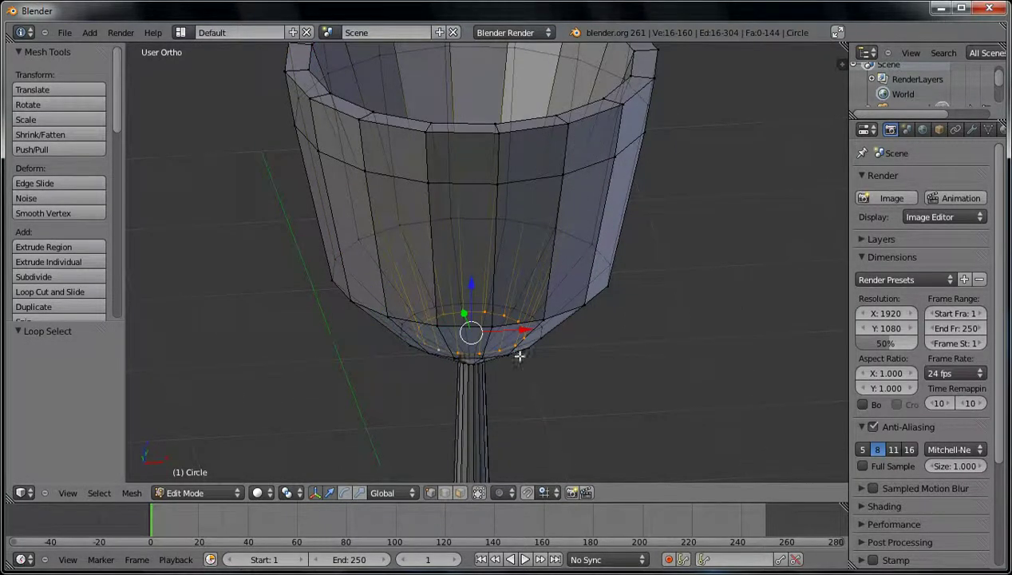
key(KP_1)
shift+middle_drag(491, 357, 446, 298)
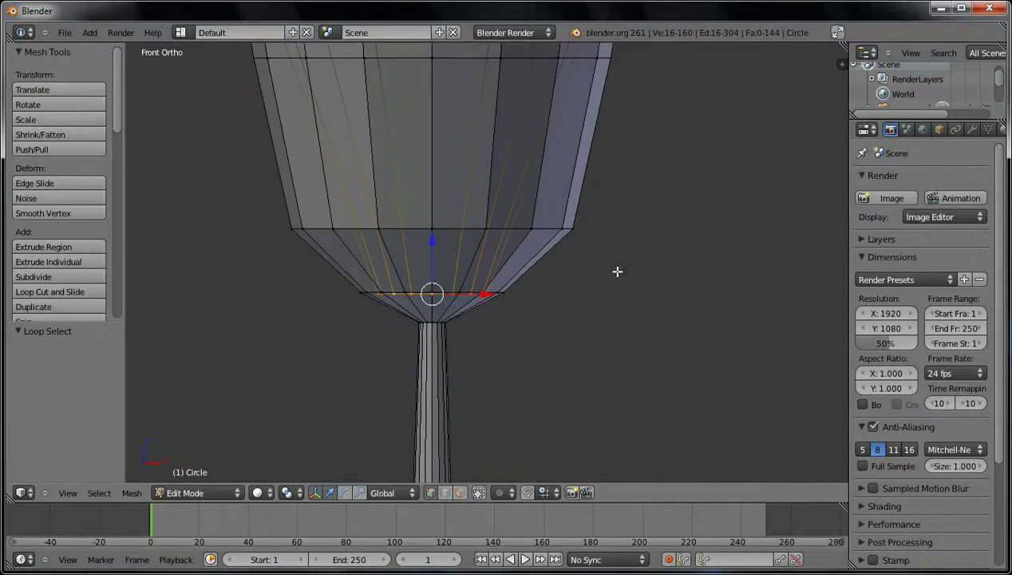
key(e)
right_click(646, 255)
key(s)
click(366, 220)
middle_drag(367, 219, 367, 290)
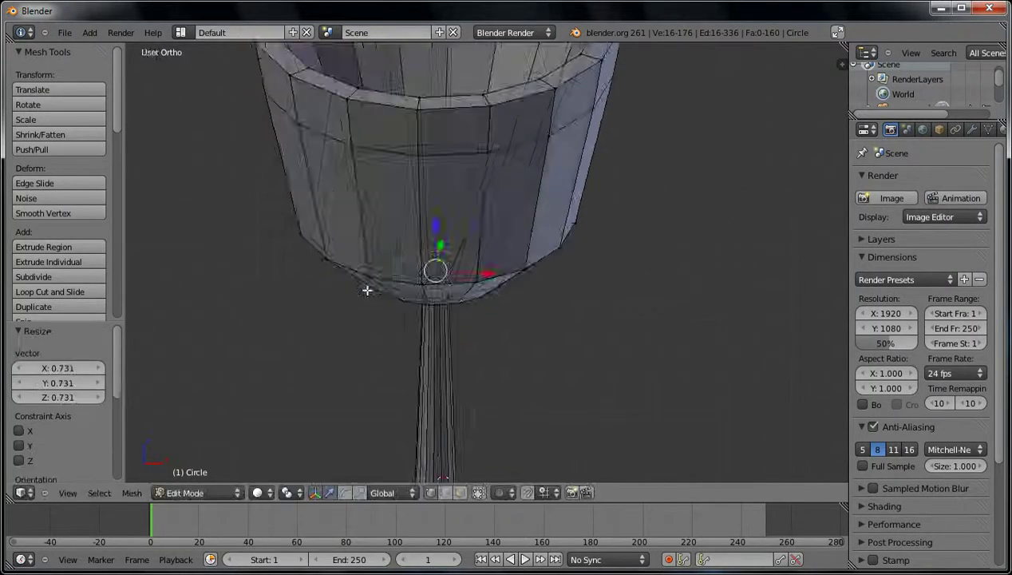
Merge the innermost bottom ring's vertices at center to close the inside of the bowl
key(alt+m)
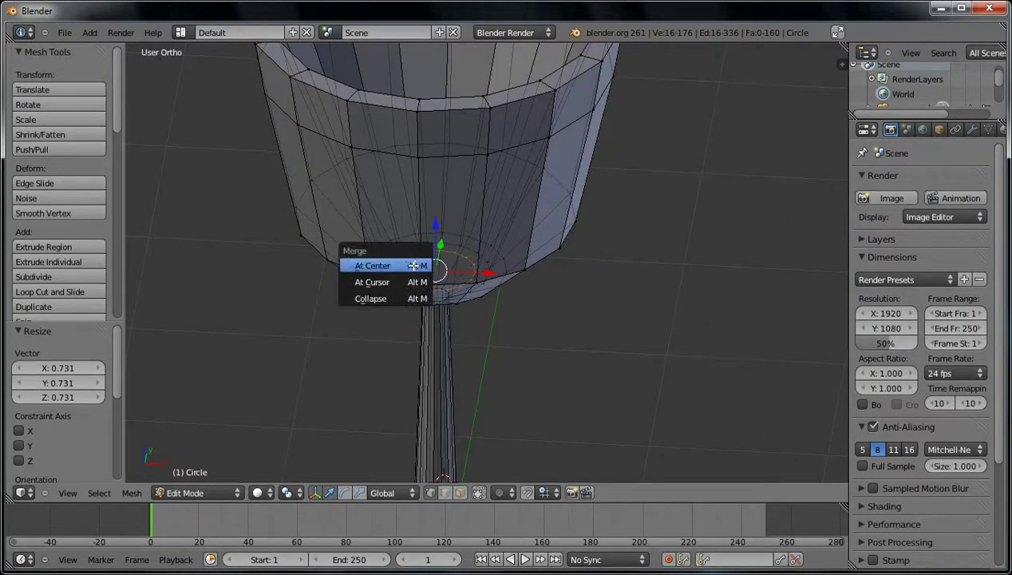
click(383, 266)
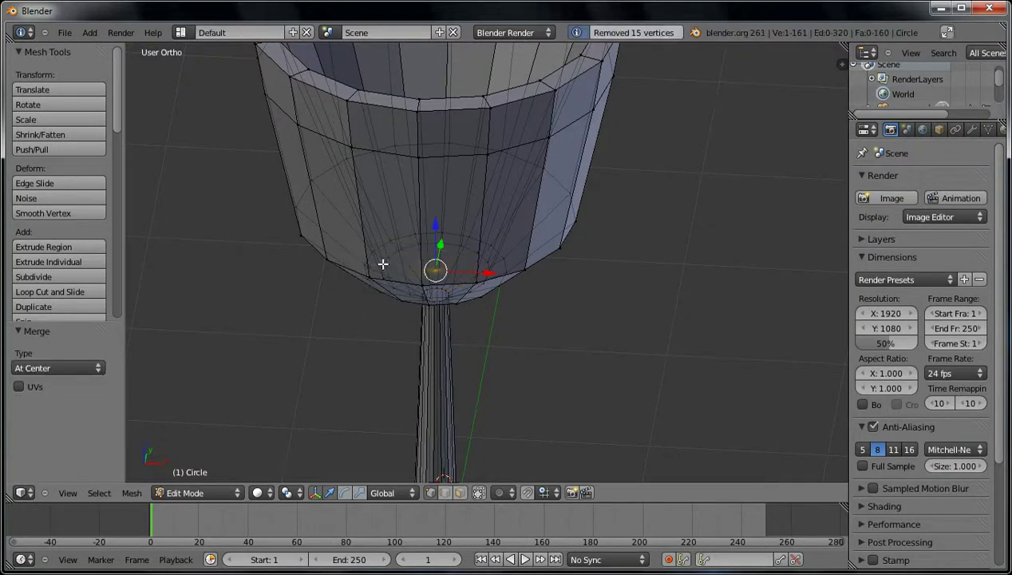
scroll(44, 225, down, 5)
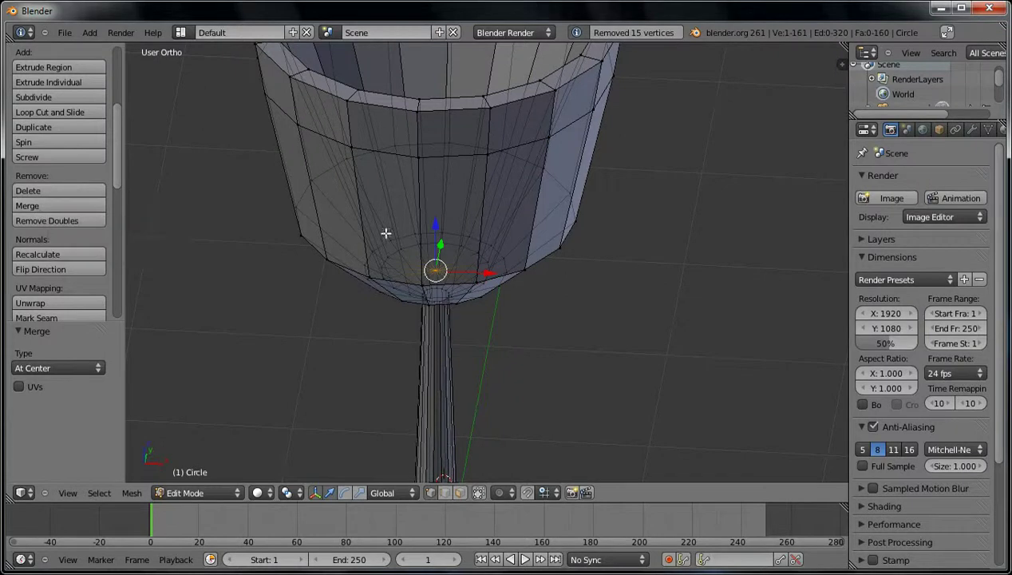
middle_drag(402, 260, 493, 318)
scroll(482, 275, up, 2)
scroll(482, 275, up, 1)
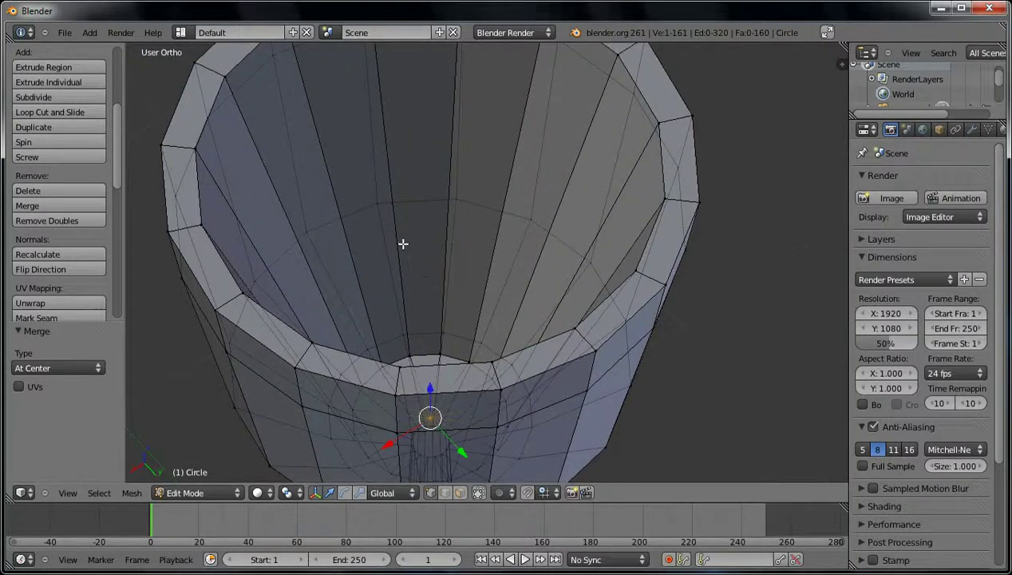
shift+middle_drag(406, 257, 457, 282)
Limit selection to visible geometry and add two evenly spaced loop cuts around the bowl's inner wall
click(483, 493)
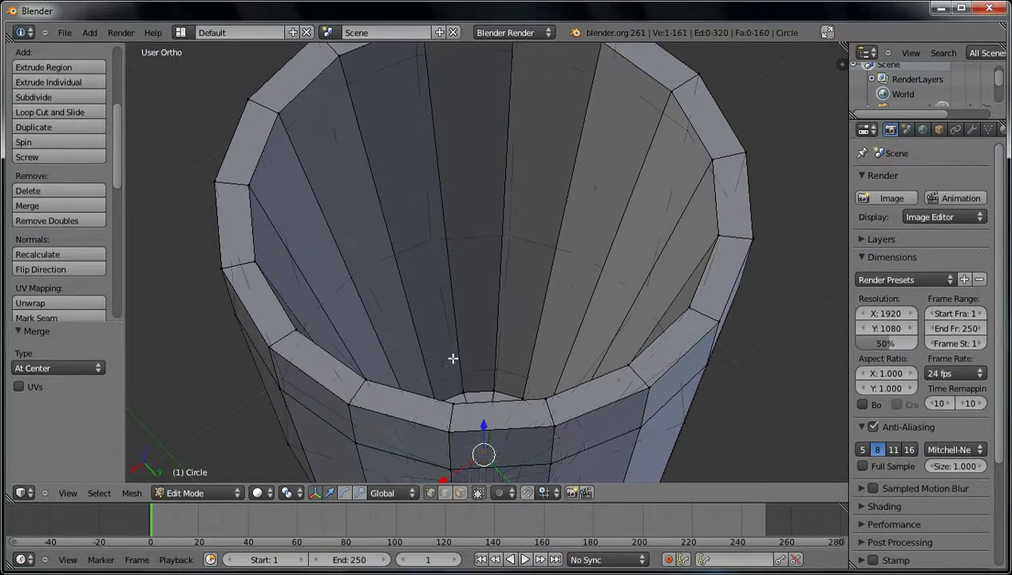
key(ctrl+r)
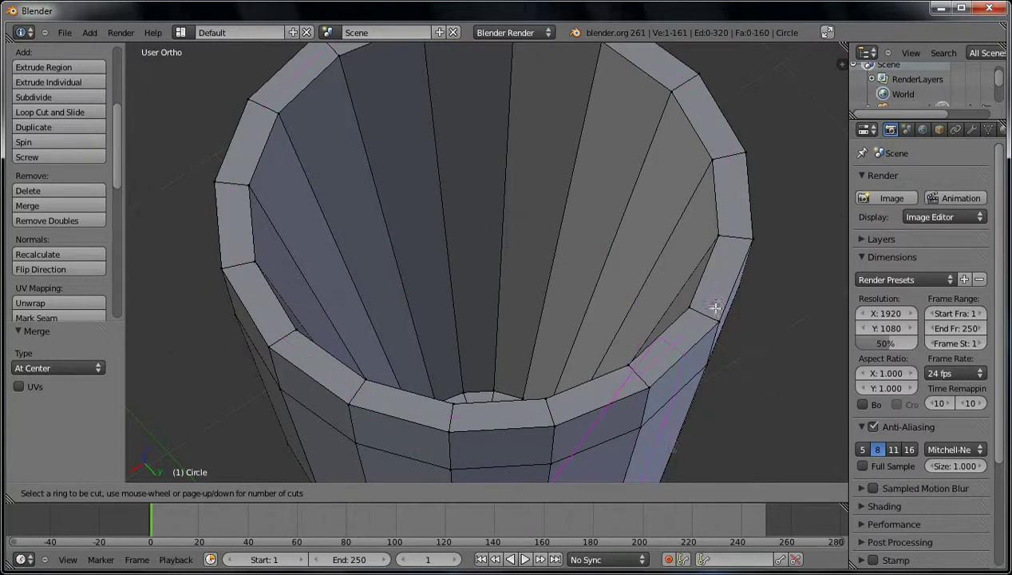
scroll(463, 215, up, 8)
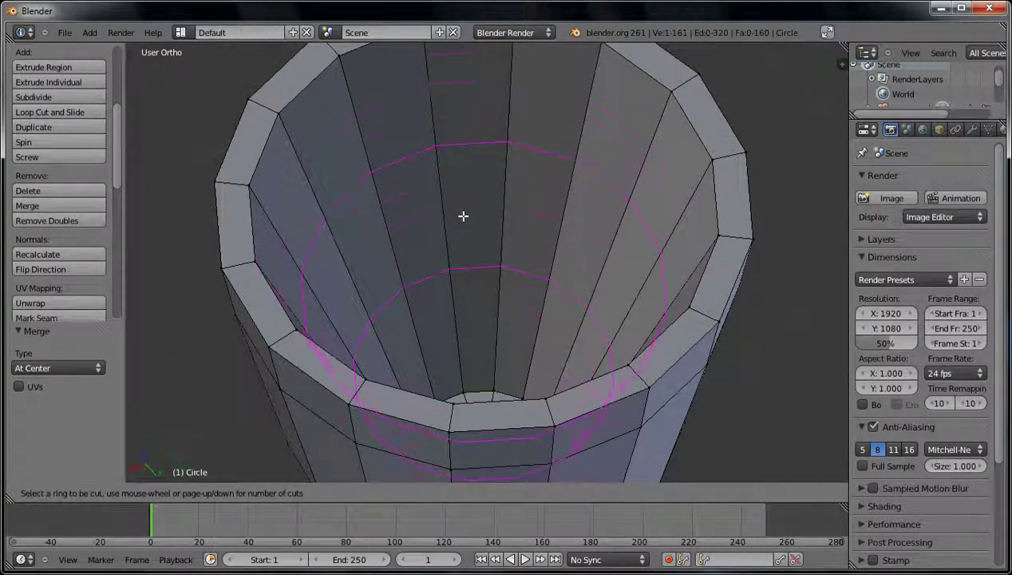
scroll(464, 217, up, 6)
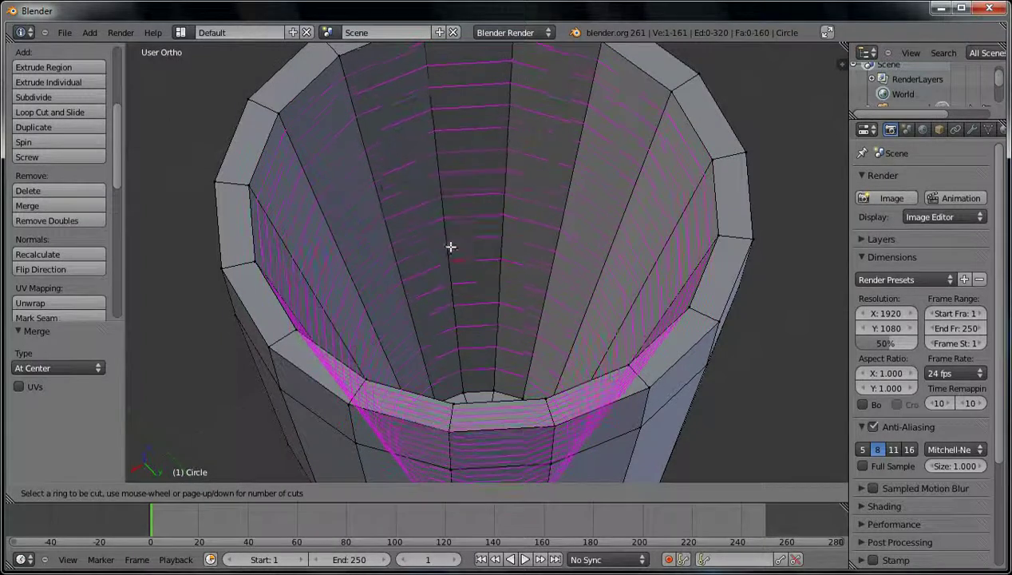
scroll(441, 242, down, 10)
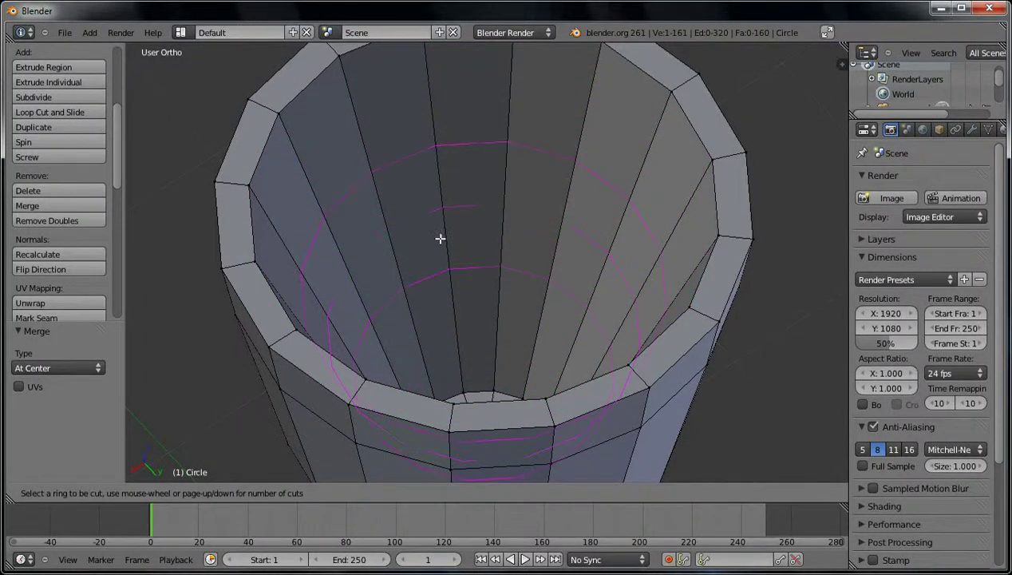
click(440, 238)
right_click(440, 238)
With hidden geometry selectable, loop-select the upper new ring inside the bowl from the front and scale it outward toward the outer wall
scroll(460, 258, down, 3)
key(KP_1)
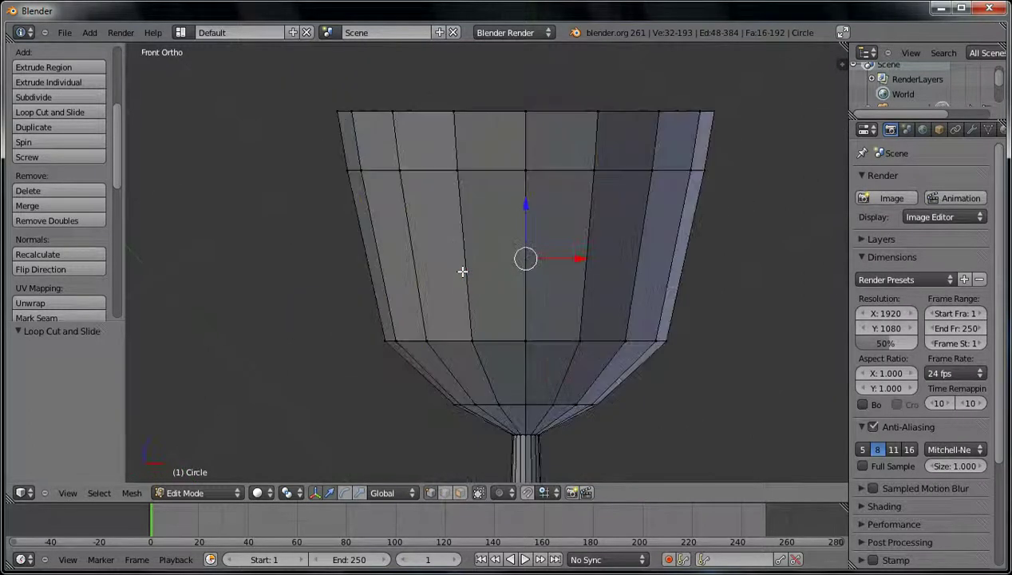
scroll(484, 262, up, 2)
alt+right_click(452, 190)
key(s)
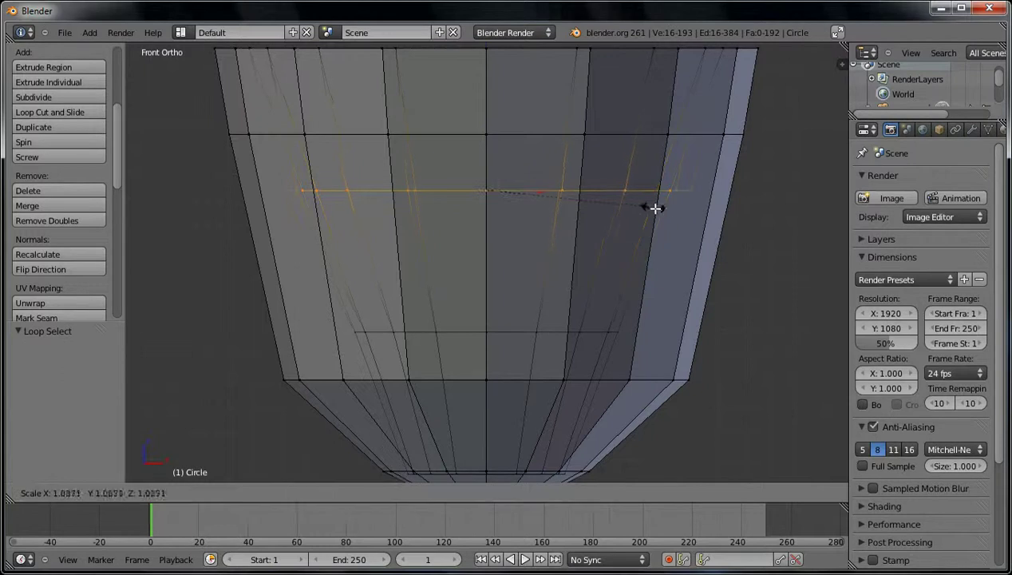
click(662, 207)
Loop-select the lower new ring inside the bowl, scale it outward toward the outer wall, and return to Object Mode
alt+right_click(464, 341)
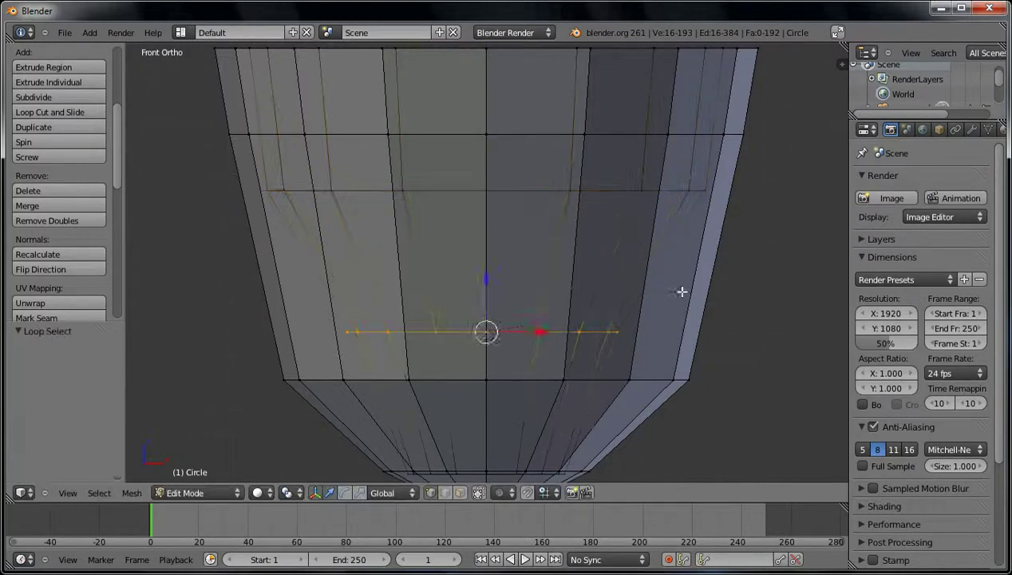
key(s)
click(726, 310)
scroll(563, 276, down, 5)
middle_drag(563, 275, 490, 258)
key(Tab)
Loop-select the open bottom edge of the glass's foot in Edit Mode, extrude it in place, and scale it inward
middle_drag(559, 316, 471, 418)
scroll(568, 172, up, 3)
key(Tab)
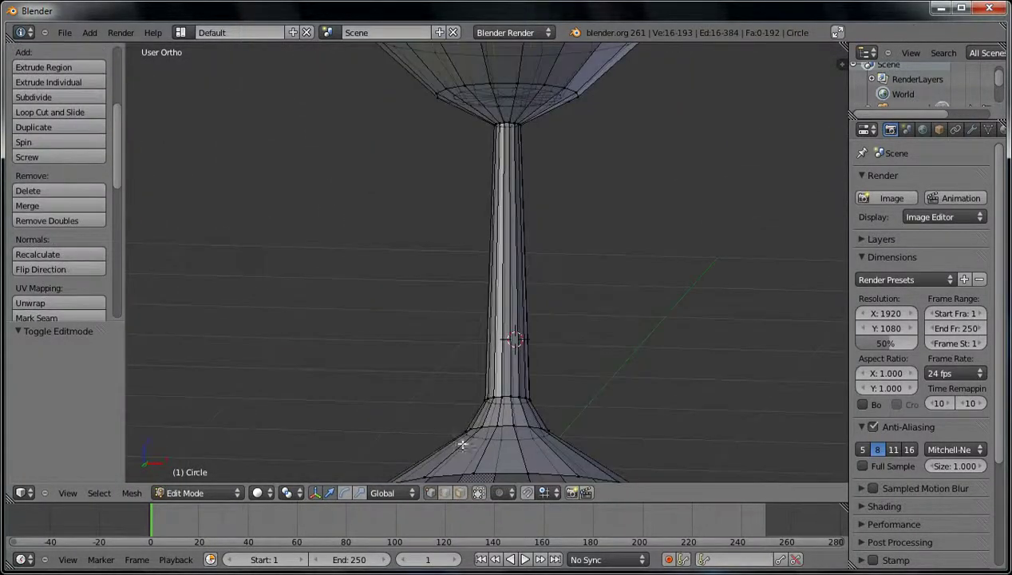
alt+right_click(459, 472)
middle_drag(527, 436, 621, 267)
key(e)
click(621, 268)
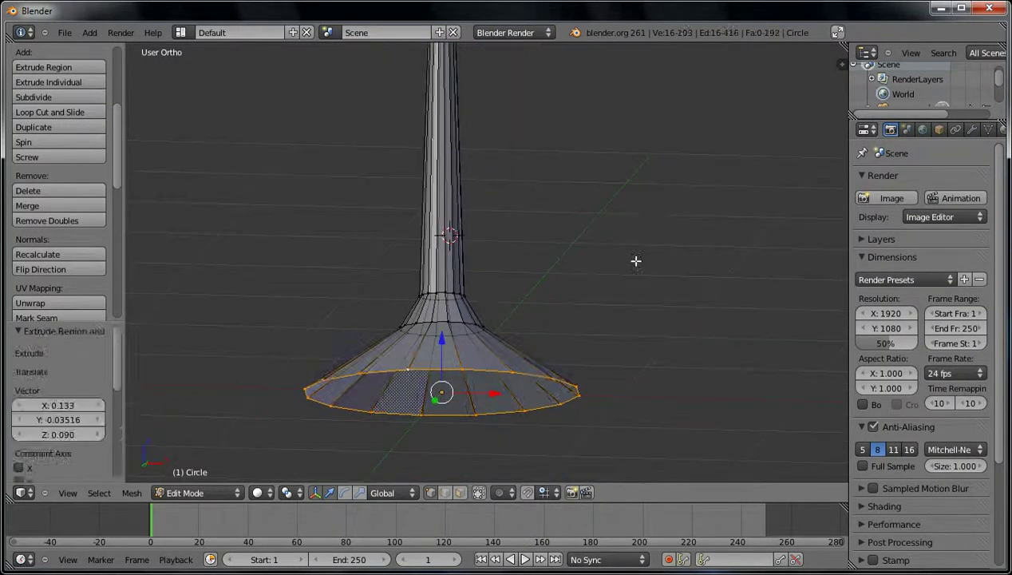
key(s)
click(639, 296)
Merge the extruded ring's vertices at center to close the foot's underside, and return to Object Mode to view the glass
key(alt+m)
click(639, 296)
key(Tab)
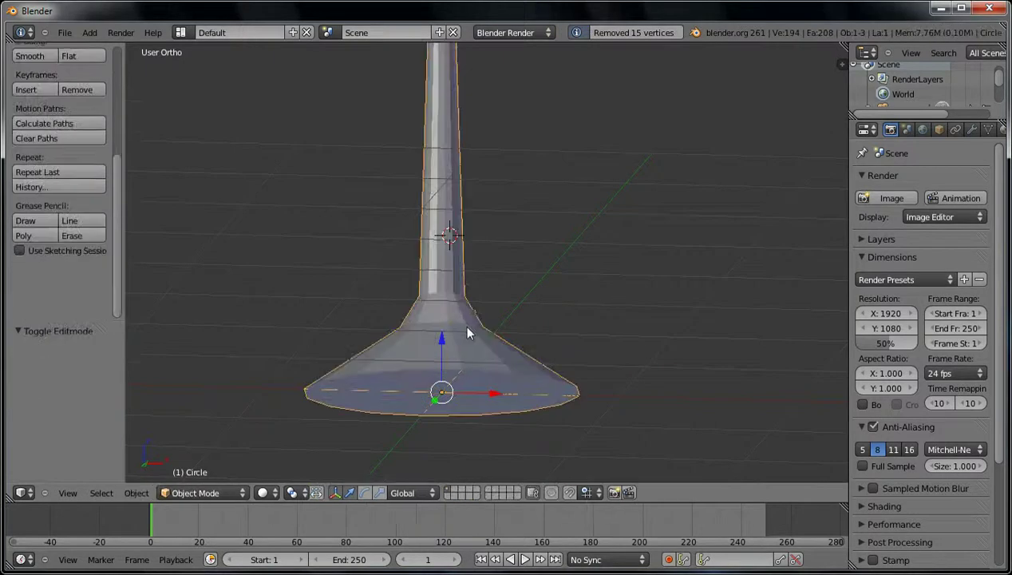
middle_drag(514, 220, 523, 344)
scroll(493, 316, down, 3)
scroll(523, 344, down, 2)
mouse_move(457, 362)
middle_down()
mouse_move(364, 366)
mouse_move(610, 317)
mouse_move(589, 349)
mouse_move(542, 323)
mouse_move(587, 316)
mouse_move(575, 303)
middle_up()
scroll(68, 171, up, 3)
scroll(68, 172, up, 3)
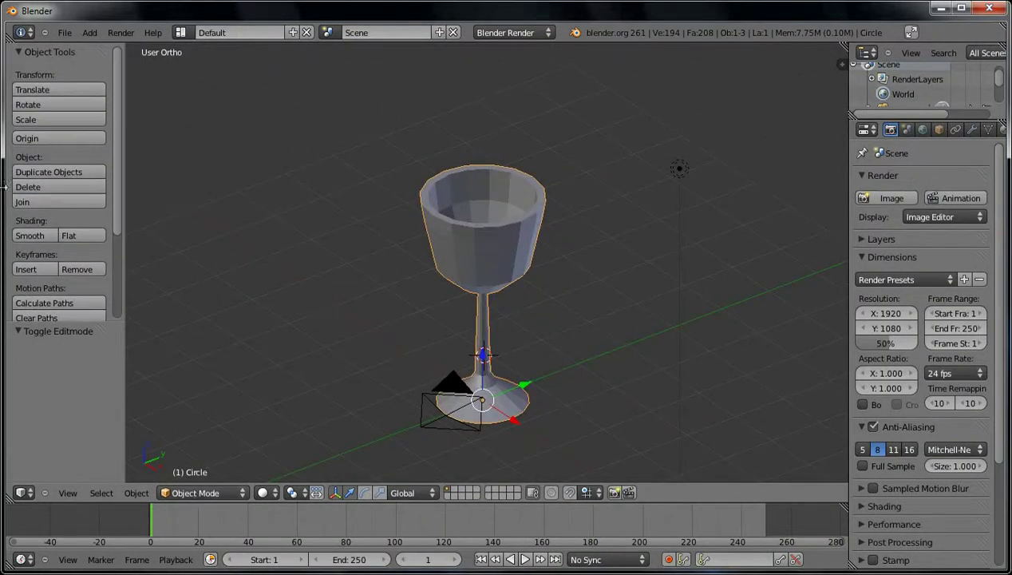
Apply smooth shading to the glass and inspect its surface for shading errors
click(36, 236)
middle_drag(338, 244, 615, 312)
scroll(495, 255, up, 2)
middle_drag(251, 460, 409, 148)
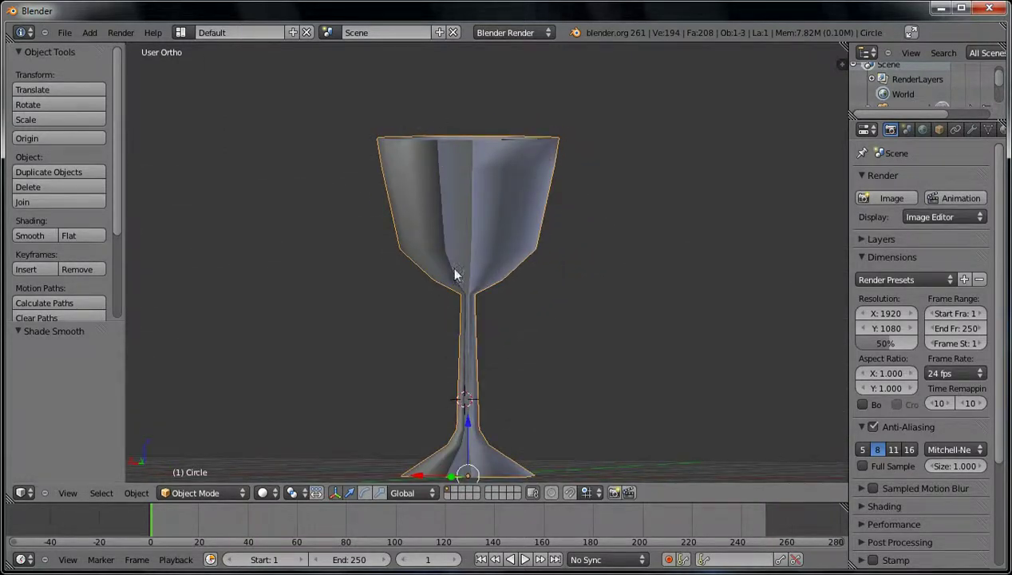
middle_drag(452, 233, 549, 294)
Select the whole mesh in Edit Mode, recalculate its normals, and check the shading in Object Mode
key(Tab)
middle_drag(551, 333, 533, 249)
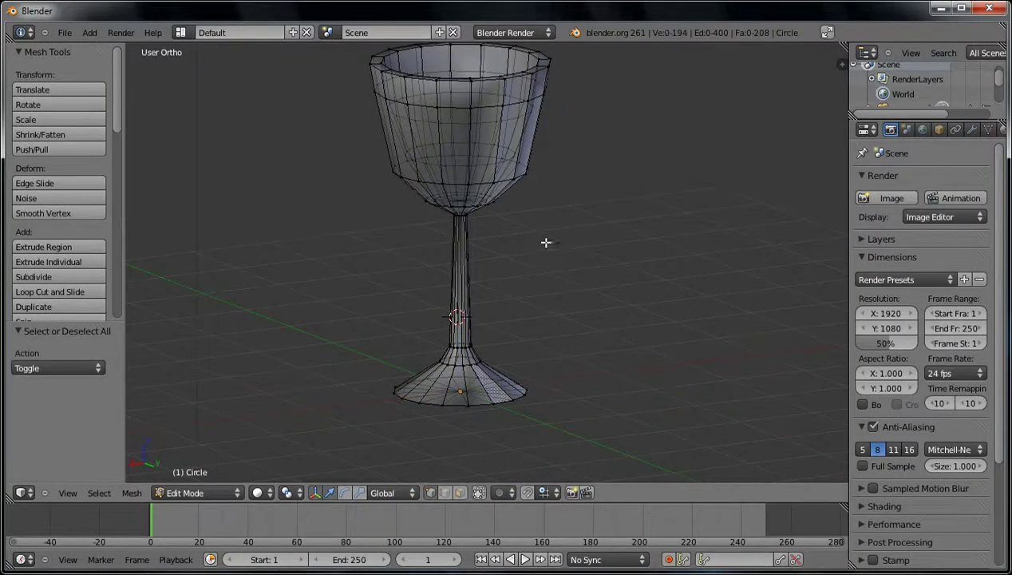
key(a)
scroll(64, 231, down, 8)
scroll(62, 223, down, 3)
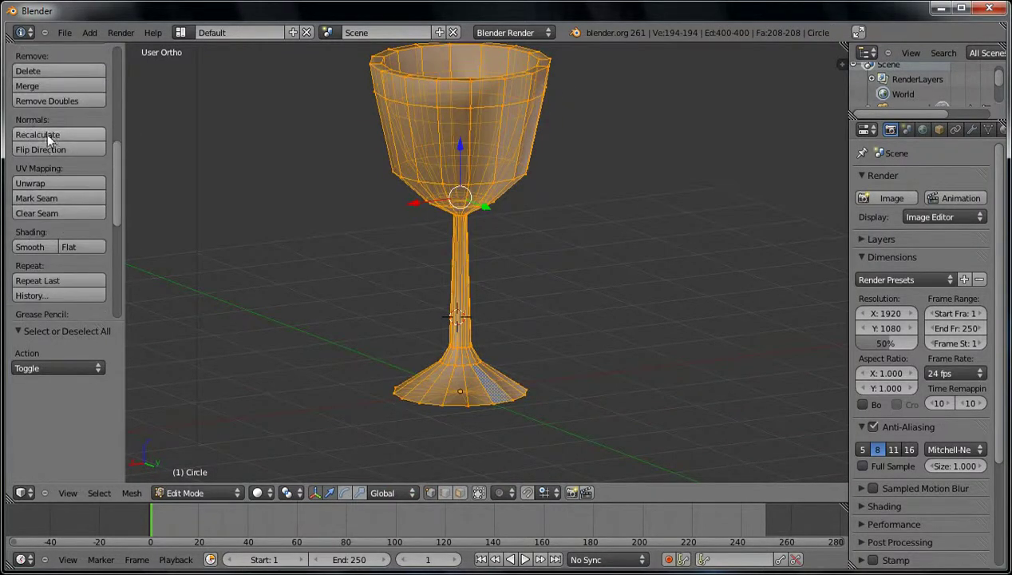
click(46, 134)
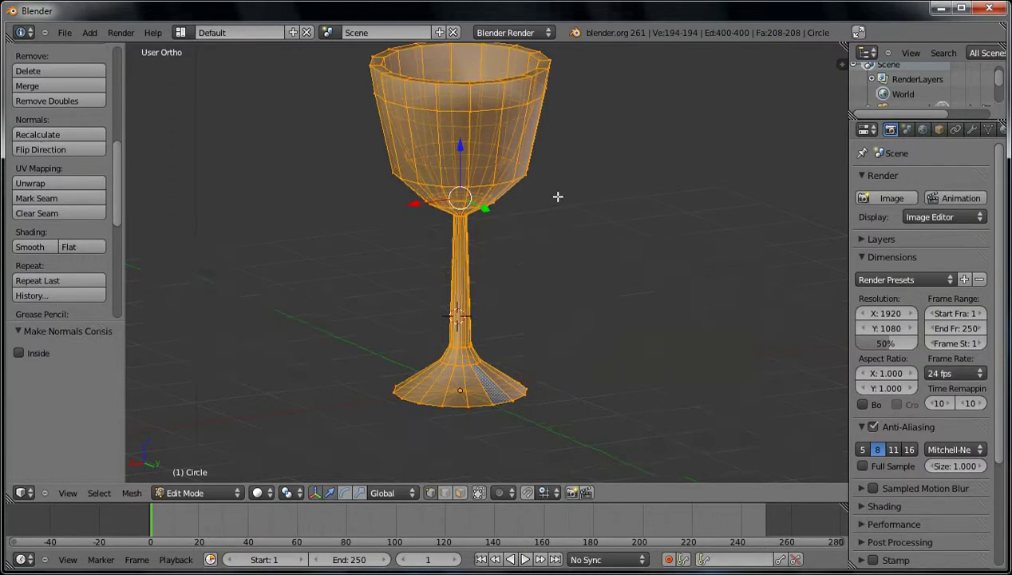
key(Tab)
middle_drag(499, 203, 445, 215)
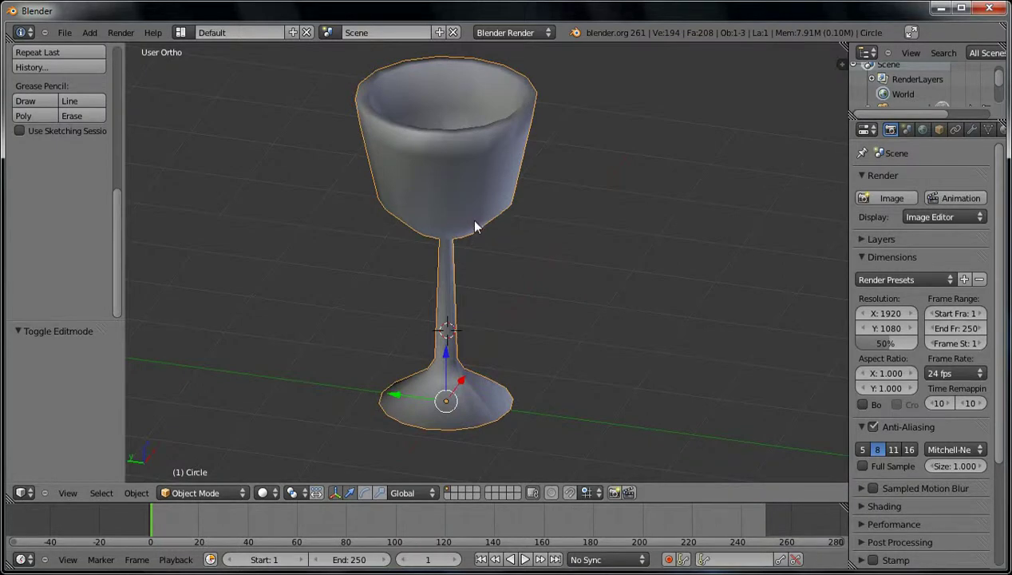
middle_drag(479, 215, 620, 237)
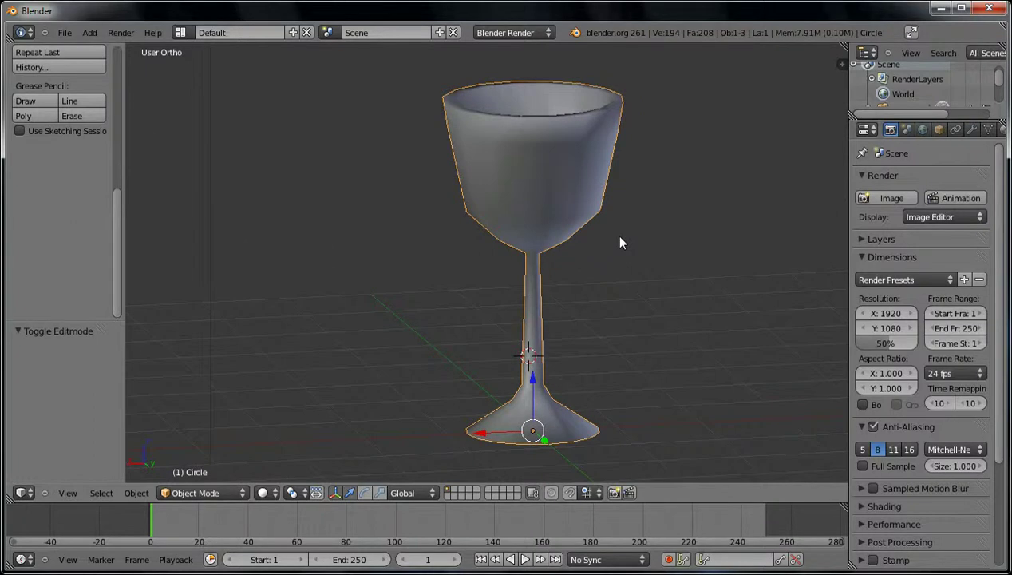
Show the glass's modifier settings and widen the properties area
middle_drag(664, 206, 507, 226)
scroll(513, 247, up, 2)
shift+middle_drag(511, 300, 519, 274)
scroll(474, 304, down, 3)
click(972, 129)
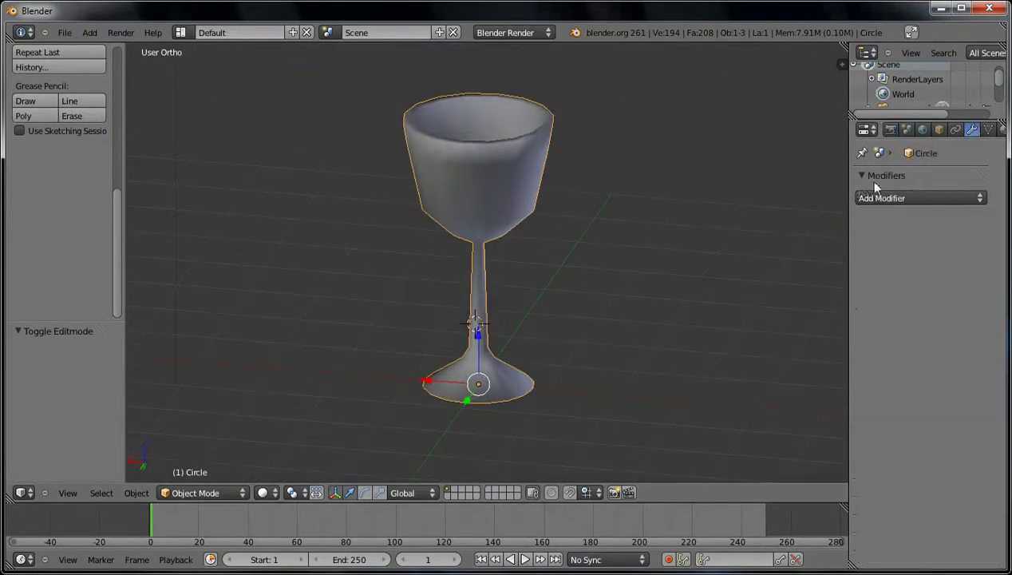
drag(846, 197, 764, 209)
Add a Subdivision Surface modifier to the glass in Object Mode
key(Tab)
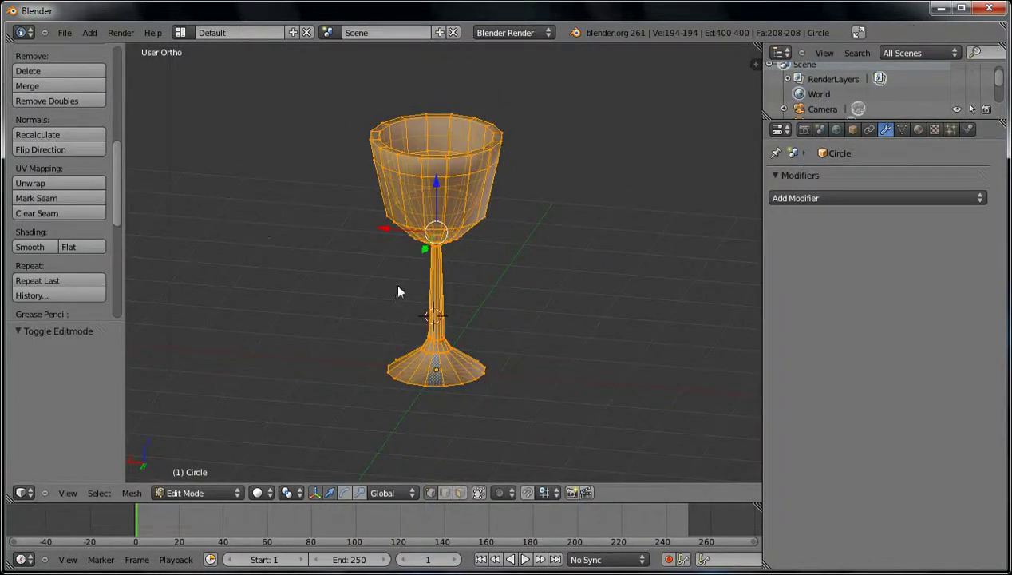
key(Tab)
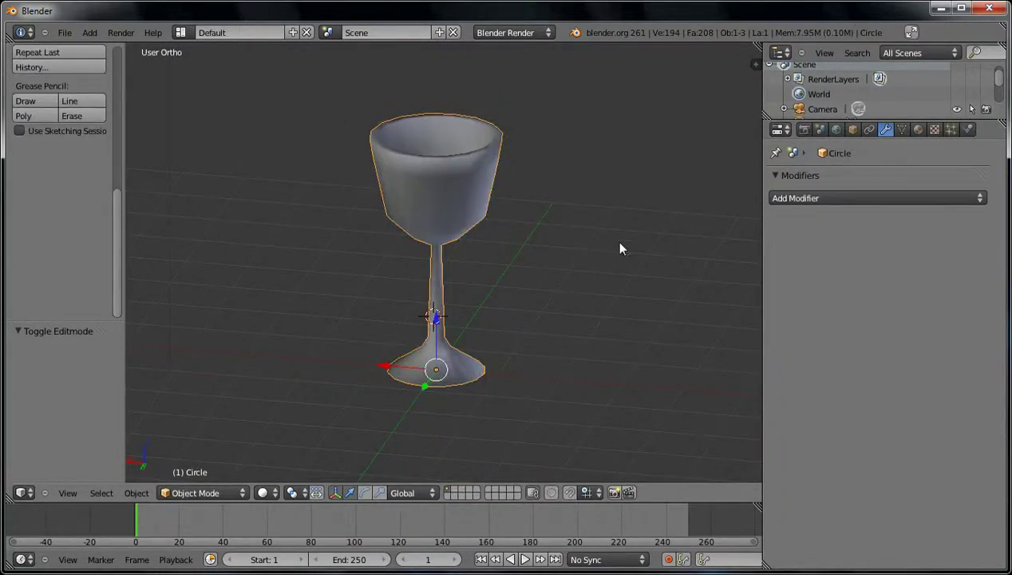
click(789, 199)
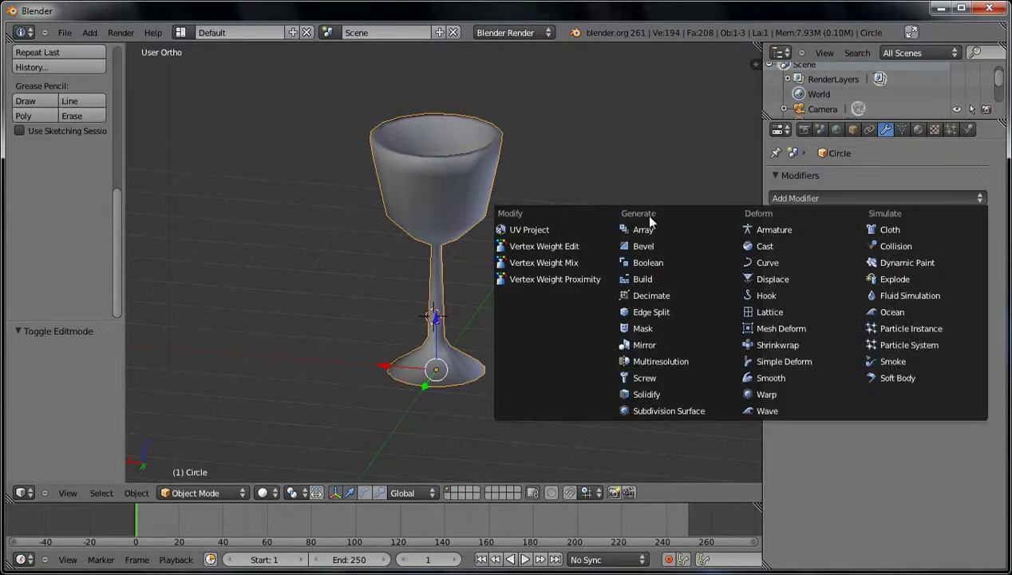
click(660, 412)
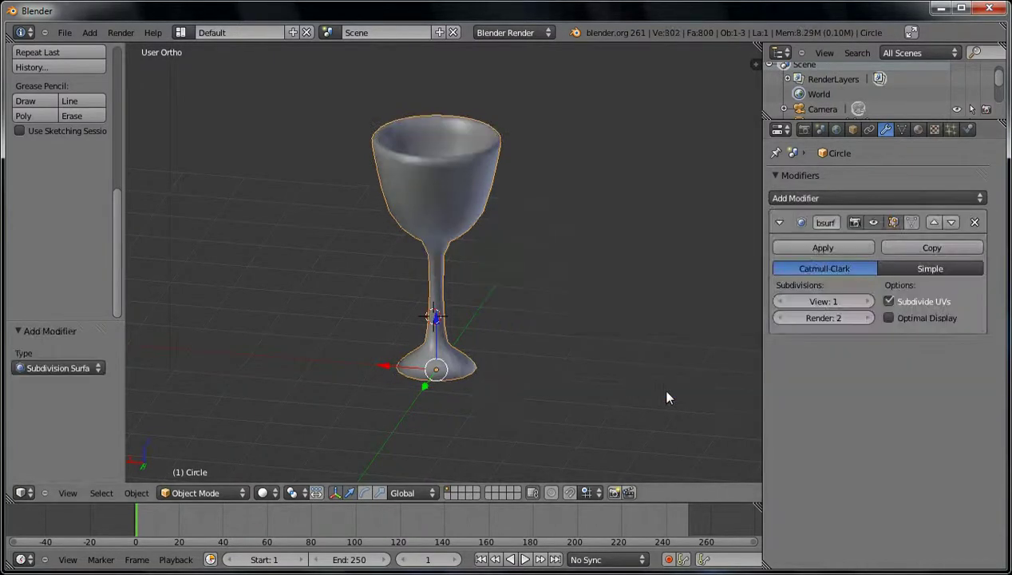
Examine the subdivided glass and compare it with its base mesh in Edit Mode
scroll(505, 257, up, 5)
scroll(509, 367, down, 1)
scroll(518, 224, down, 3)
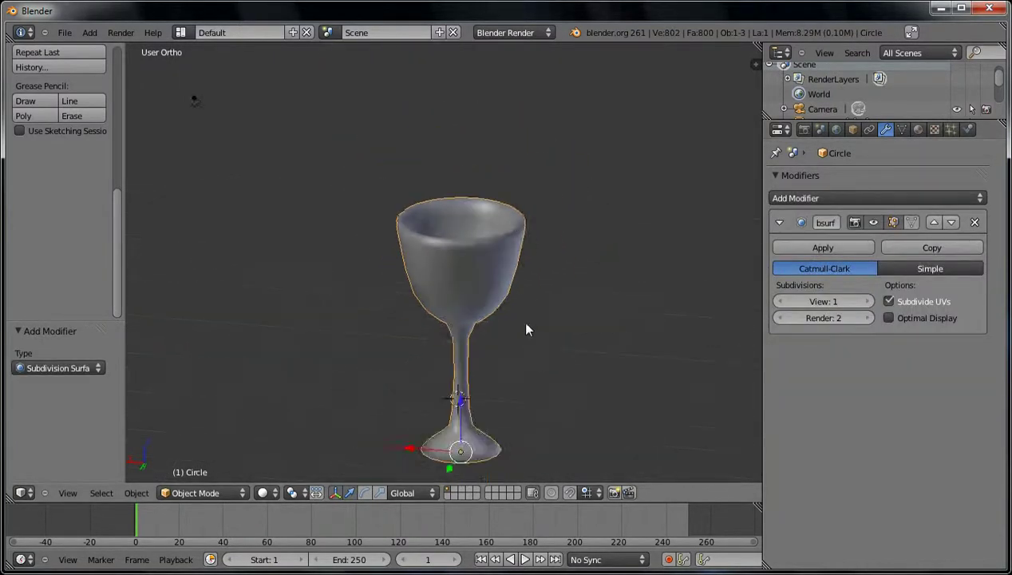
scroll(527, 330, up, 2)
scroll(522, 278, up, 1)
key(Tab)
key(Tab)
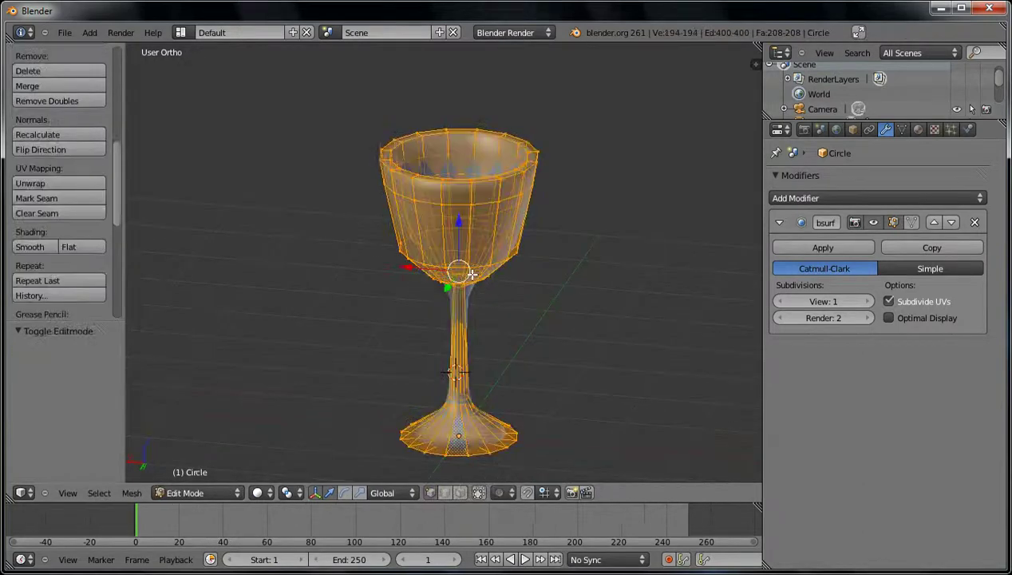
Switch the glass to flat shading to inspect its subdivided faces
scroll(55, 174, up, 5)
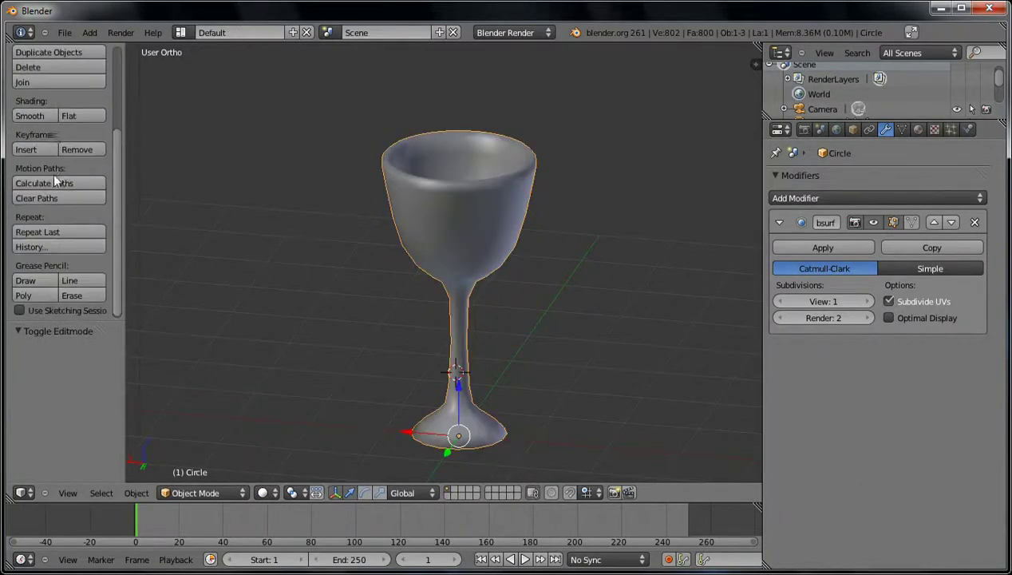
click(69, 117)
scroll(449, 232, up, 3)
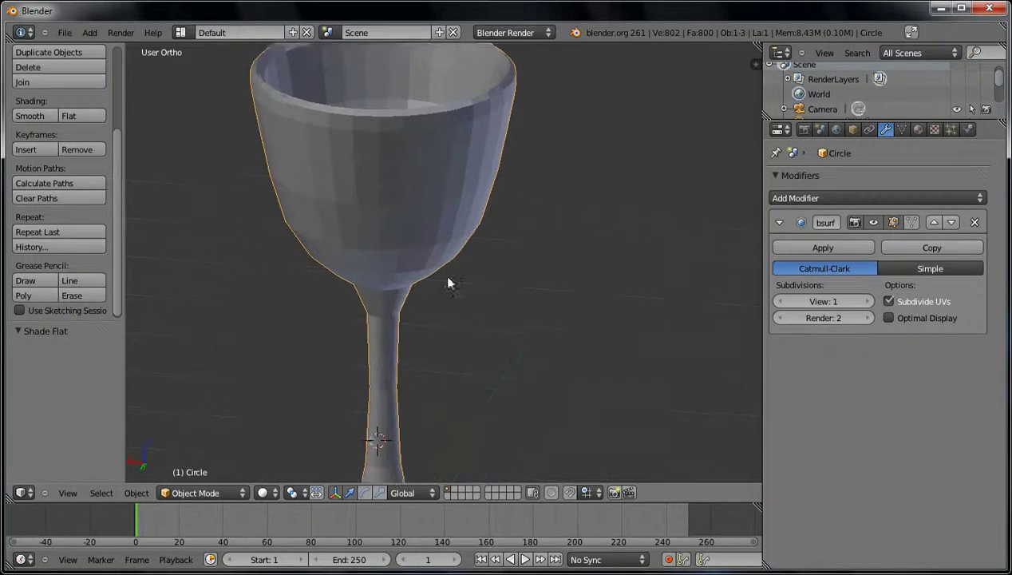
Try different view subdivision levels on the flat-shaded glass, including 0 and 2, and return the level to 1
click(781, 302)
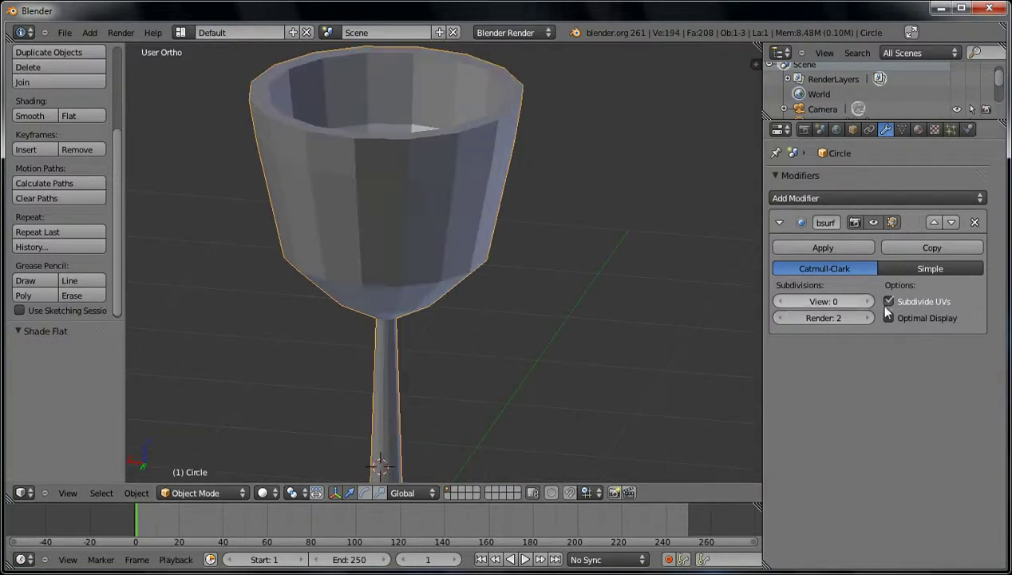
click(867, 302)
click(867, 302)
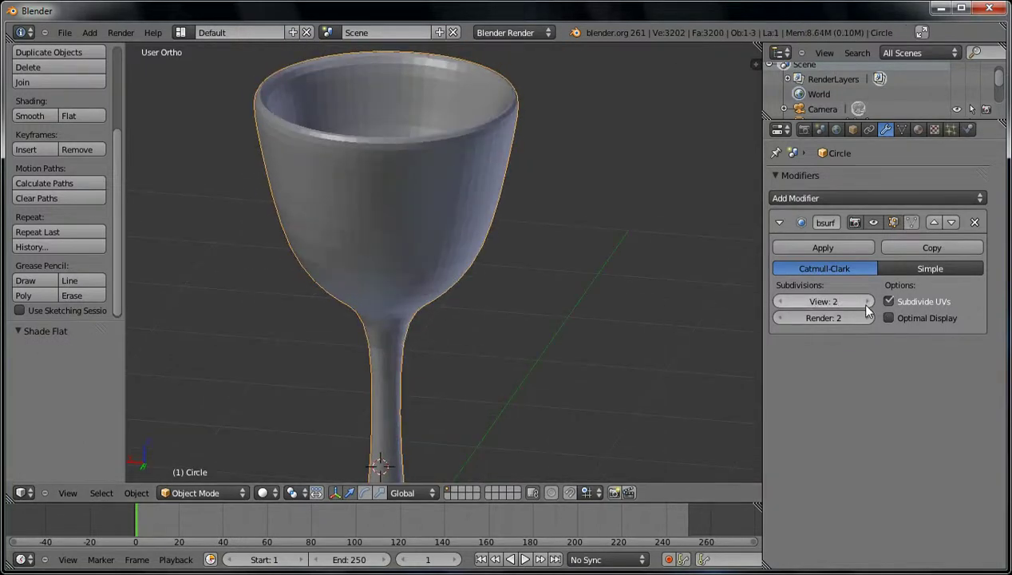
click(781, 302)
click(869, 302)
click(869, 302)
click(781, 302)
click(781, 302)
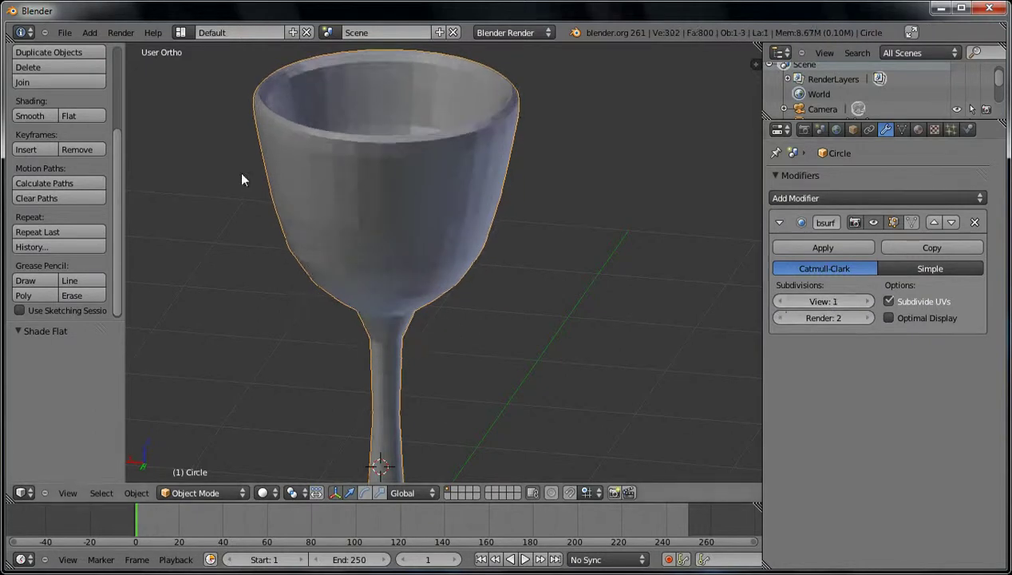
Restore smooth shading, try 3 view subdivisions on the modifier, and set the view level to 2
click(32, 116)
click(869, 302)
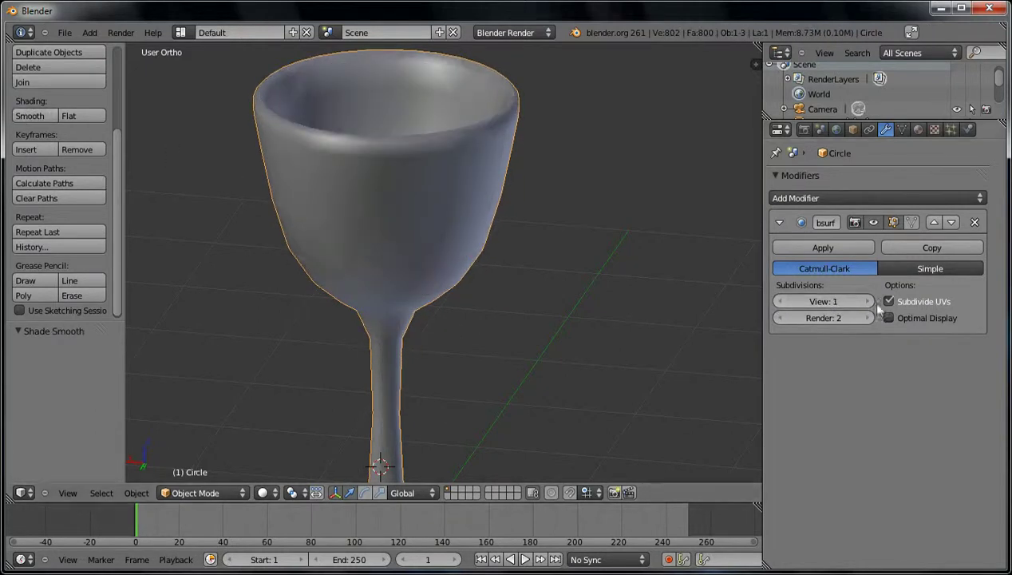
click(869, 301)
middle_drag(432, 301, 472, 200)
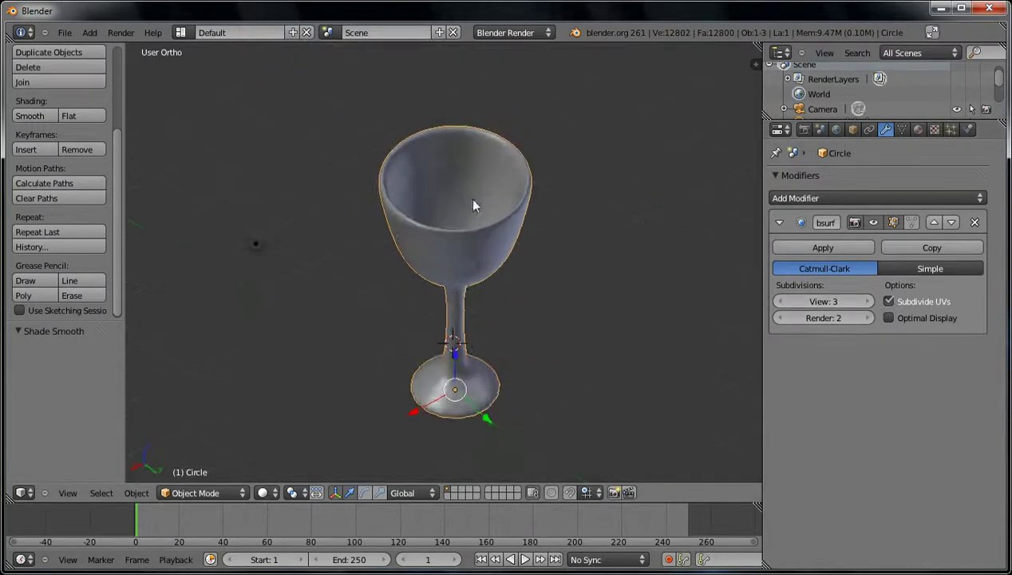
scroll(472, 200, up, 4)
click(780, 302)
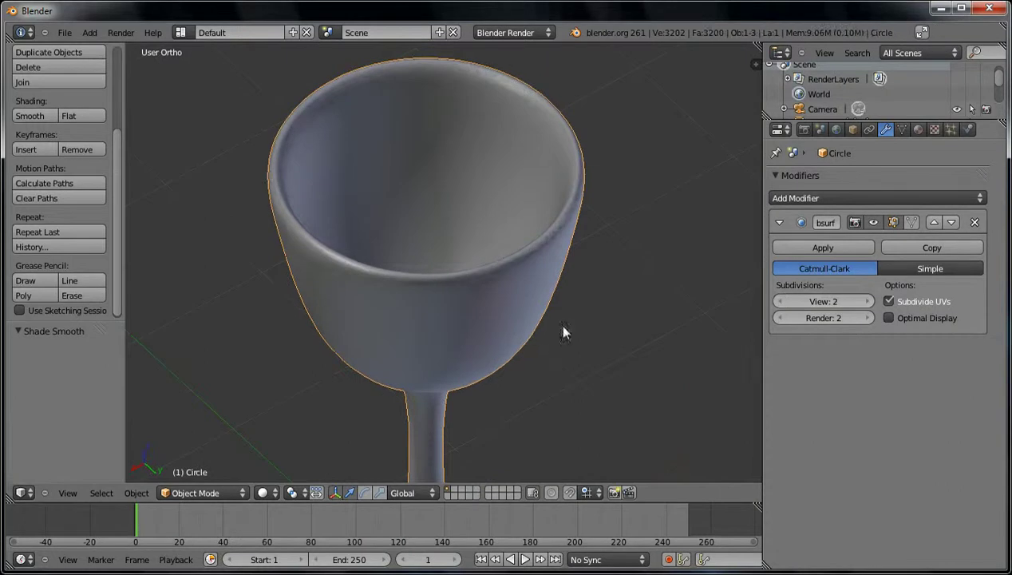
Add an edge loop around the glass's foot and slide it down close to the foot's outer lower edge
scroll(438, 340, down, 4)
scroll(459, 387, up, 6)
middle_drag(448, 386, 445, 286)
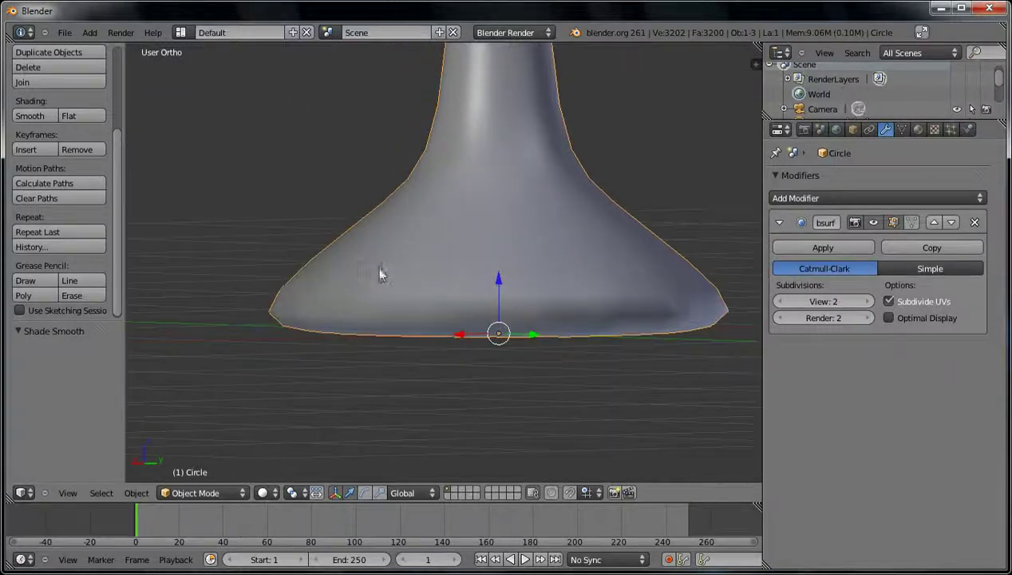
key(Tab)
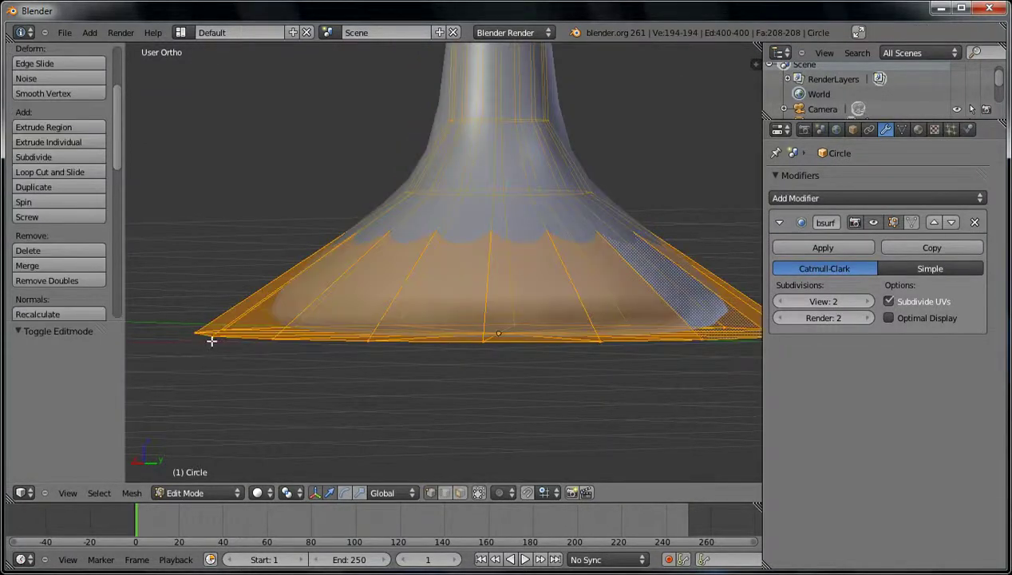
key(a)
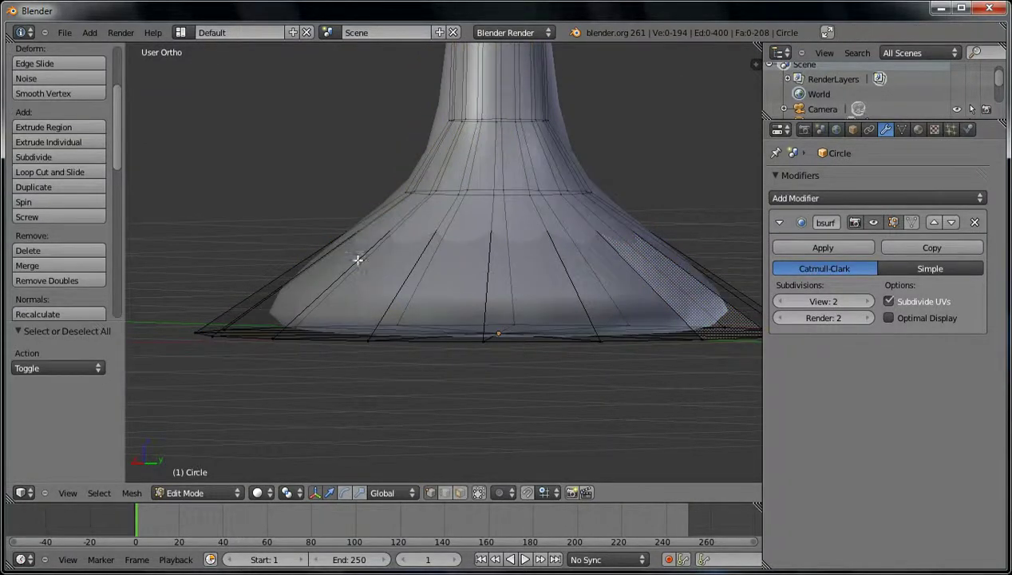
key(ctrl+r)
click(332, 251)
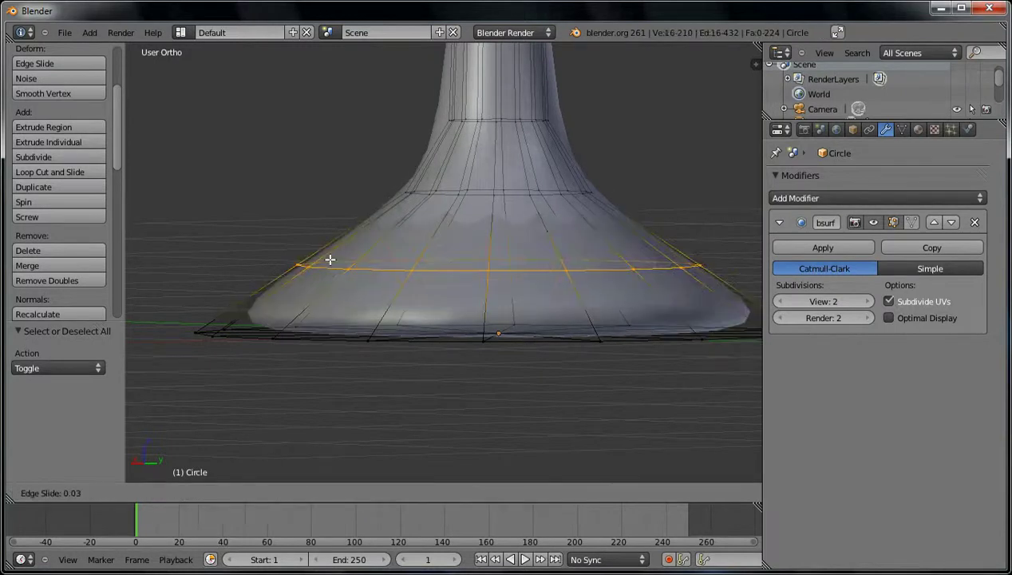
click(282, 314)
key(Tab)
Add a centred edge loop around the top face ring of the glass's rim, and return to Object Mode
scroll(367, 321, down, 4)
middle_drag(413, 260, 444, 203)
scroll(415, 287, up, 3)
middle_drag(415, 287, 281, 239)
scroll(373, 248, up, 2)
key(Tab)
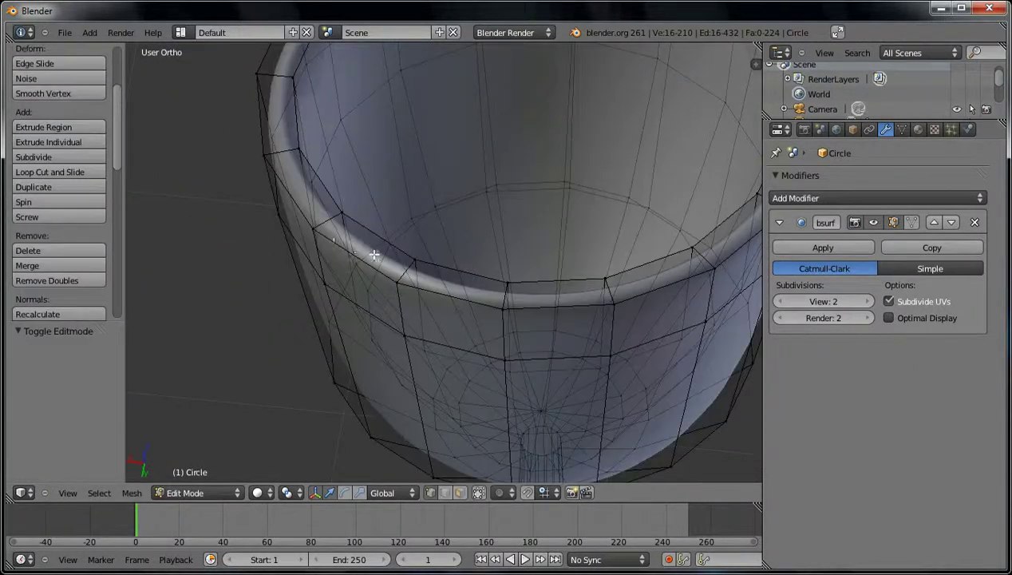
key(ctrl+r)
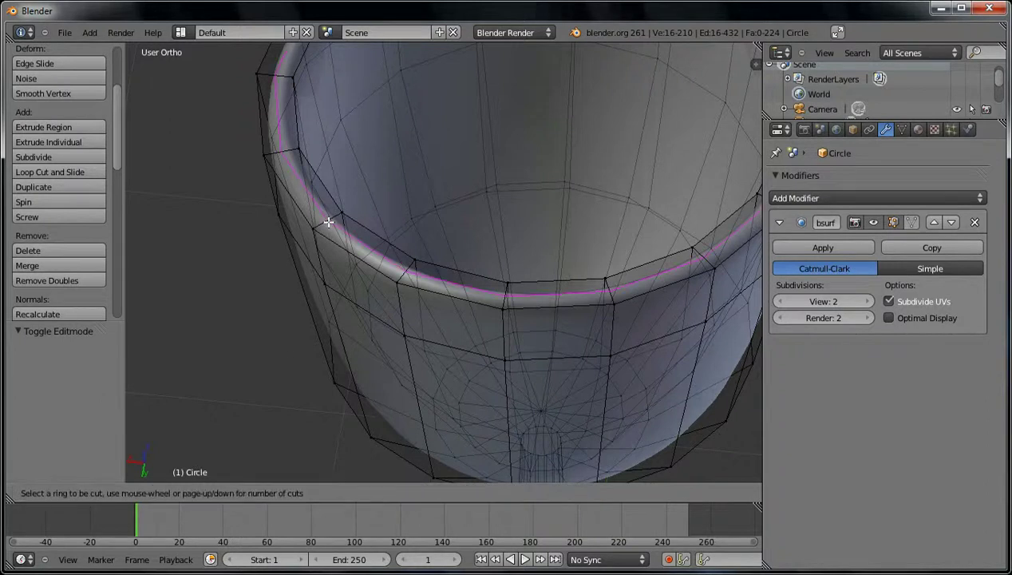
click(328, 222)
right_click(339, 225)
key(Tab)
Examine the smoothed glass from all sides, including the rim, the stem and the underside of the foot
scroll(406, 279, down, 4)
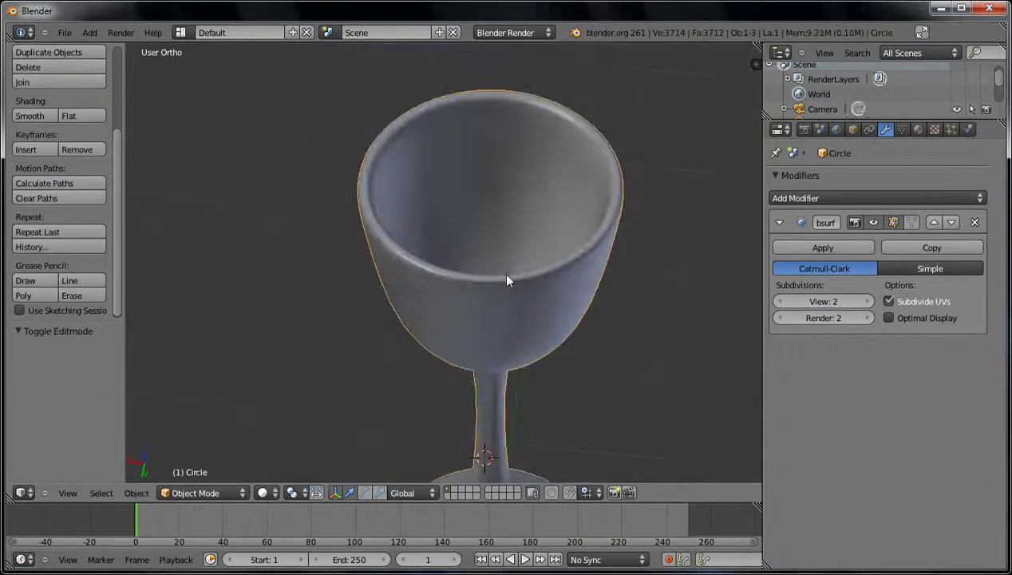
scroll(527, 355, down, 3)
middle_drag(470, 263, 302, 209)
middle_drag(508, 362, 540, 360)
scroll(489, 364, up, 5)
scroll(489, 364, down, 5)
middle_drag(425, 317, 601, 293)
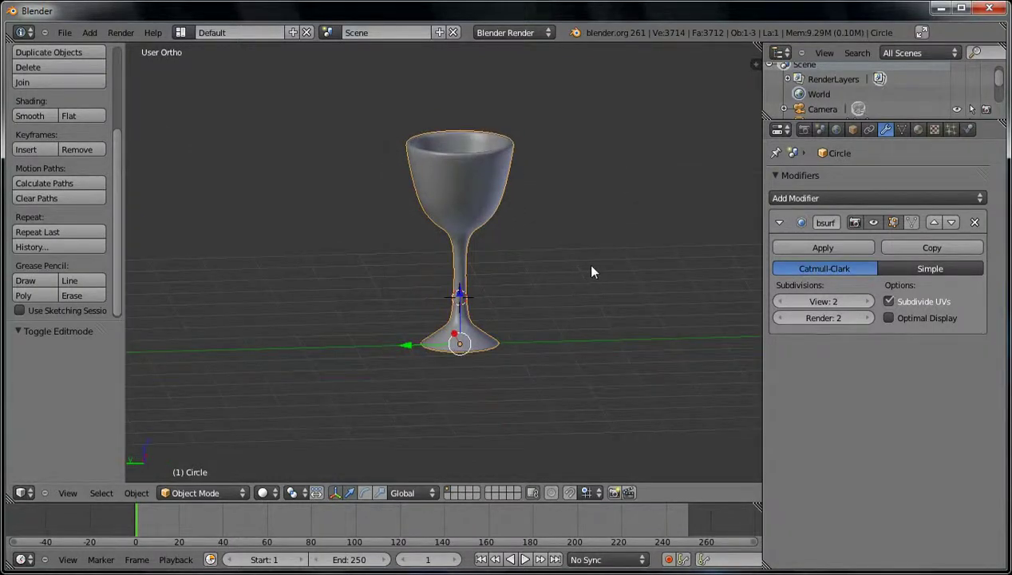
middle_drag(593, 272, 551, 430)
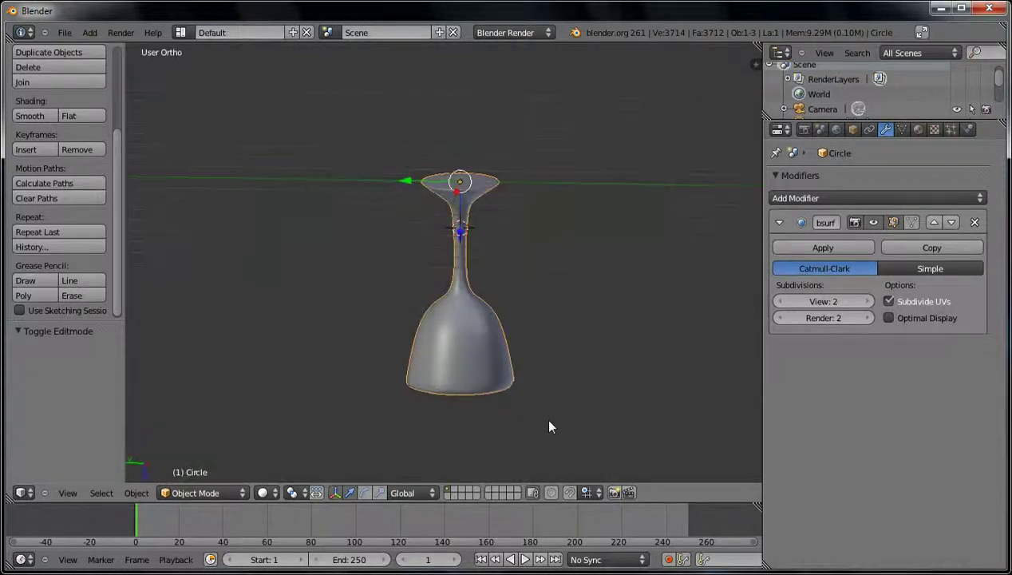
middle_drag(556, 366, 492, 327)
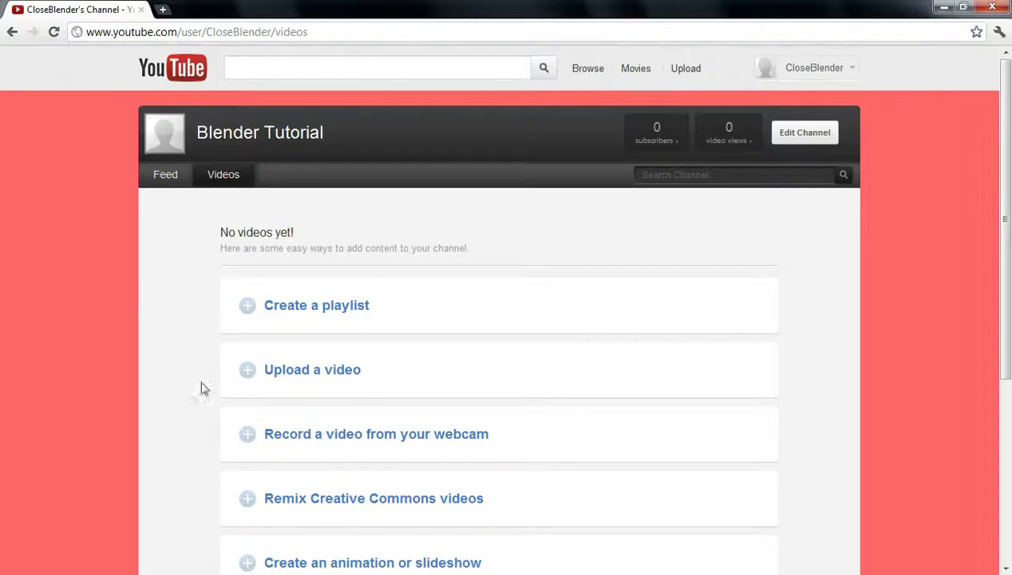
Highlight the Blender Tutorial channel title on the YouTube page, then minimize the browser to return to the glass in Blender
drag(321, 142, 211, 138)
drag(265, 132, 273, 126)
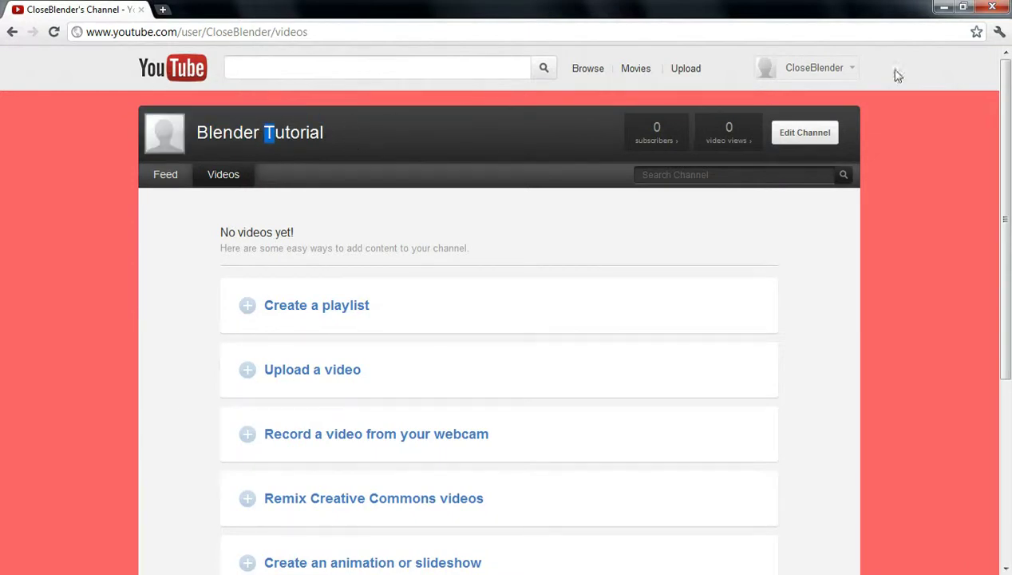
click(943, 8)
middle_drag(344, 125, 319, 242)
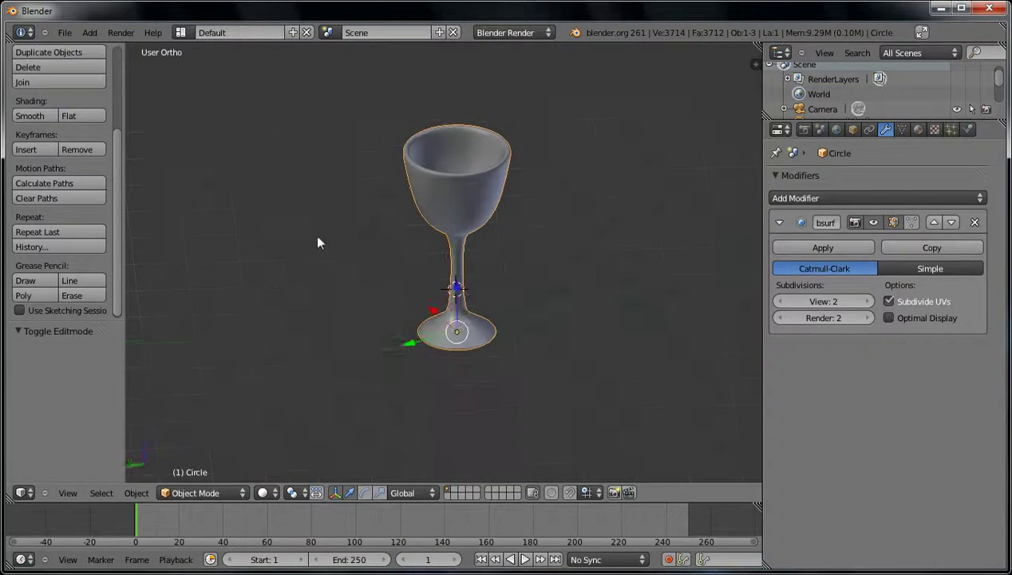